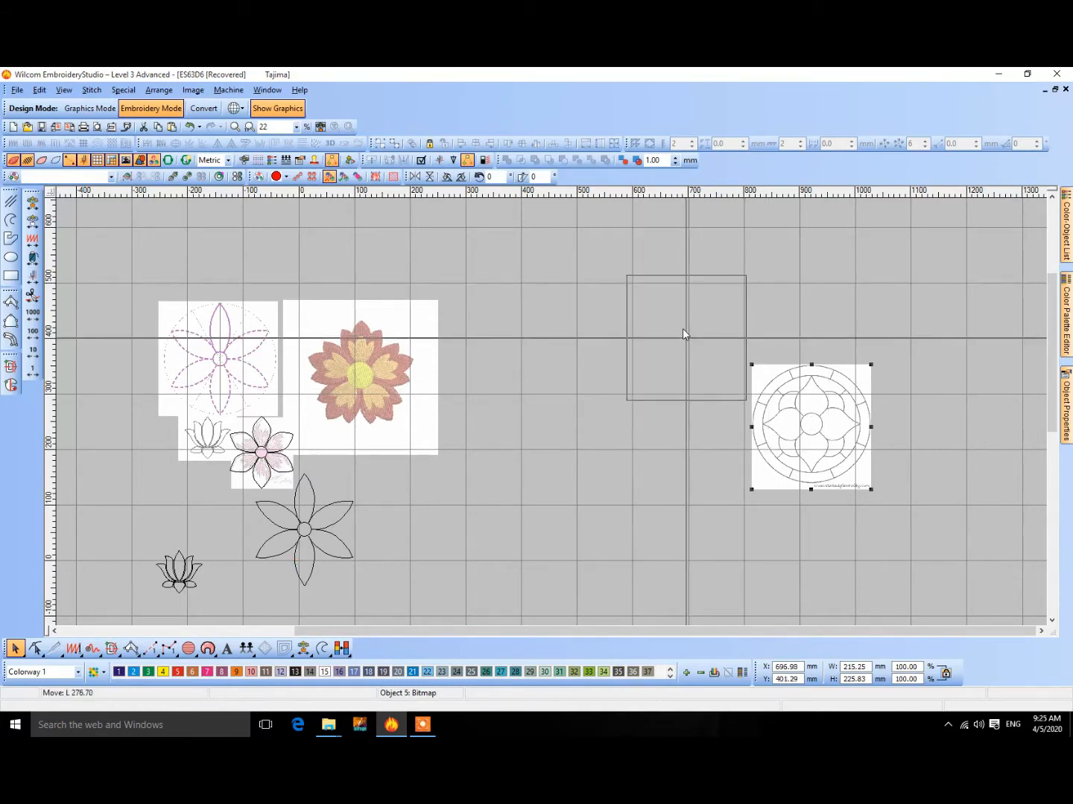
# Draw a circle about 40 mm in diameter over the small centre circle of the stained-glass pattern image.
pyautogui.scroll(2, 686, 333)
pyautogui.scroll(-1, 554, 413)
pyautogui.click(10, 257)
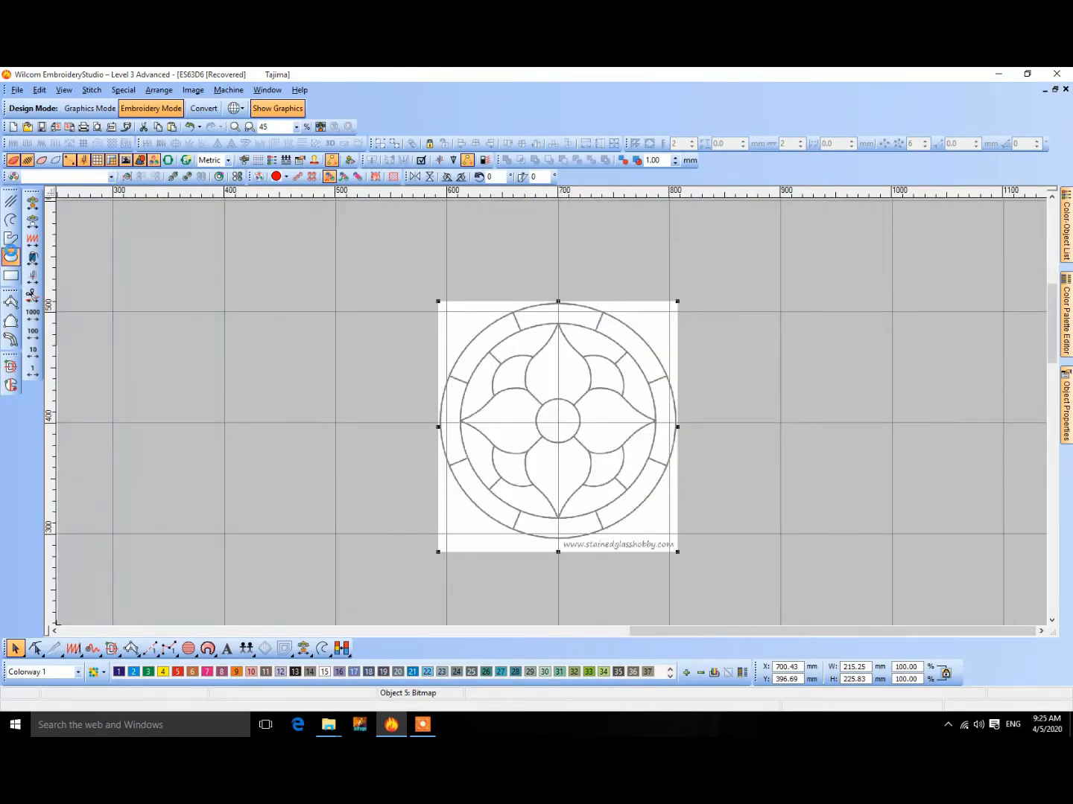
pyautogui.scroll(2, 591, 418)
pyautogui.click(458, 433)
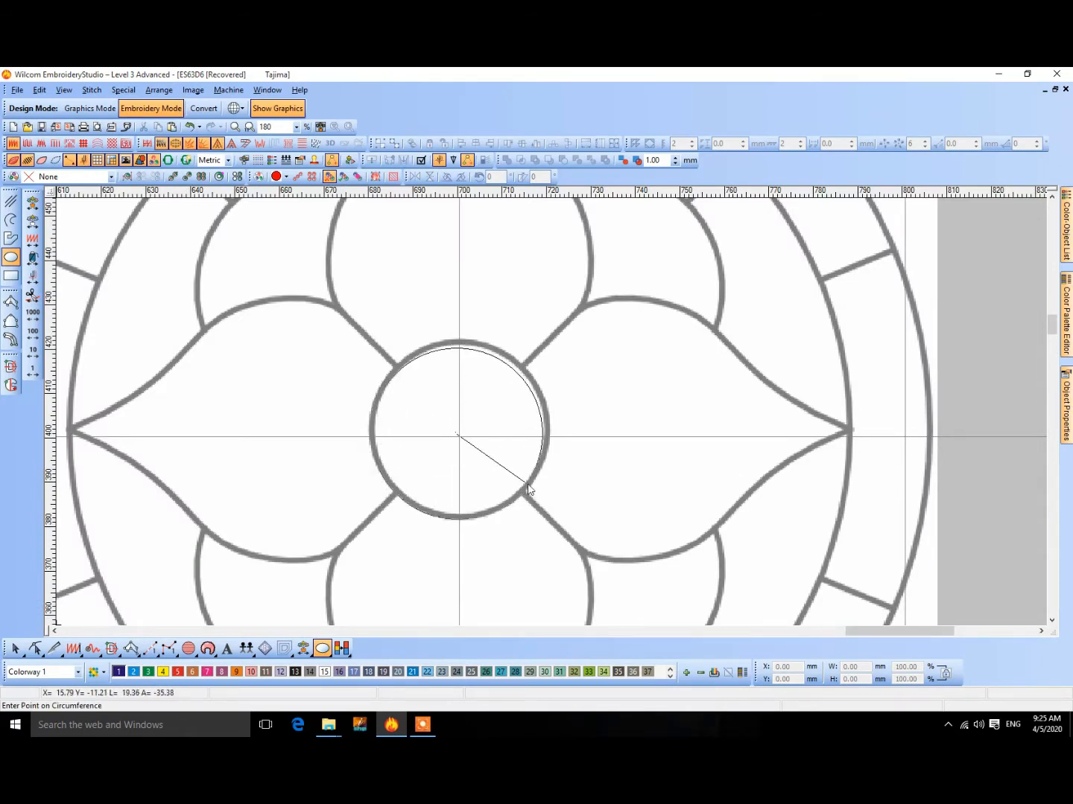
pyautogui.click(526, 486)
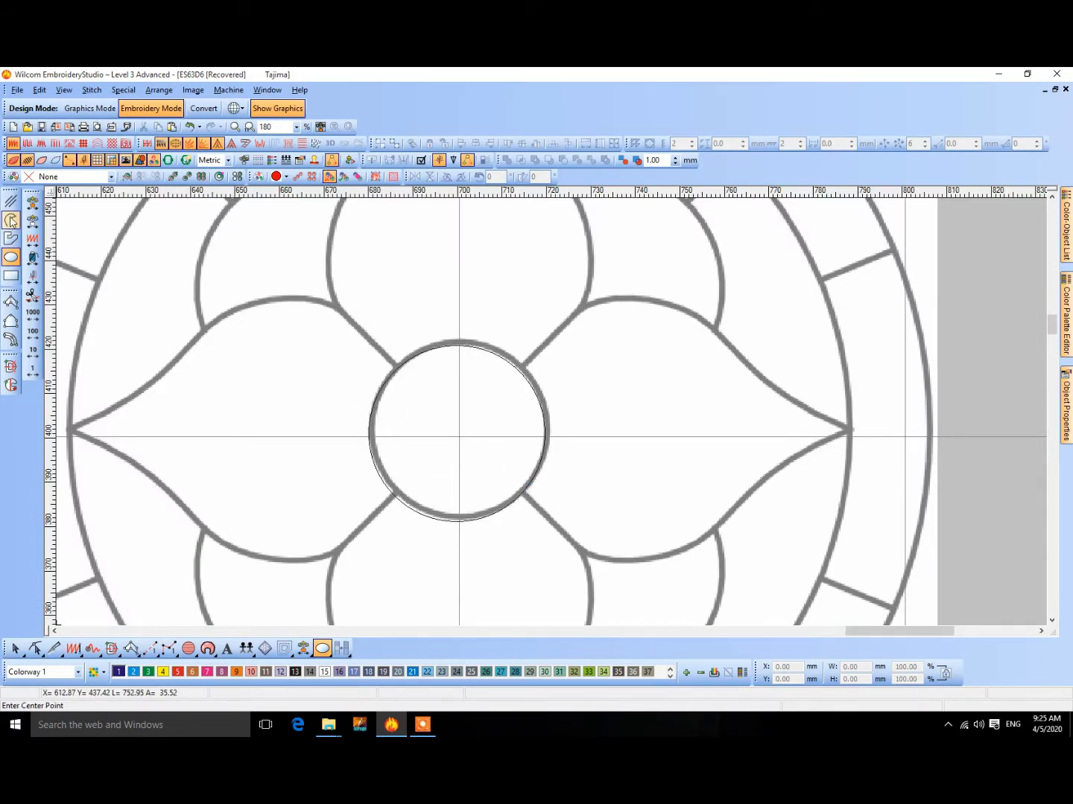
pyautogui.press('Escape')
pyautogui.press('Escape')
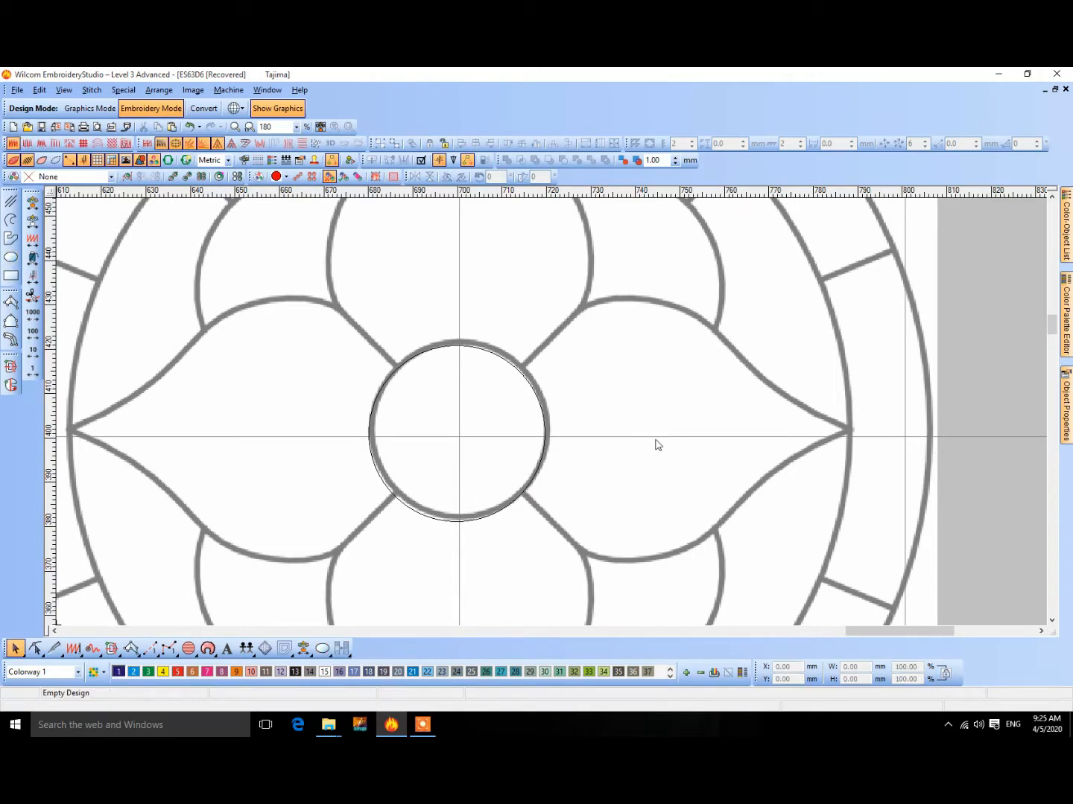
# Shift the drawn centre circle slightly so it lines up with the centre circle in the image.
pyautogui.click(518, 371)
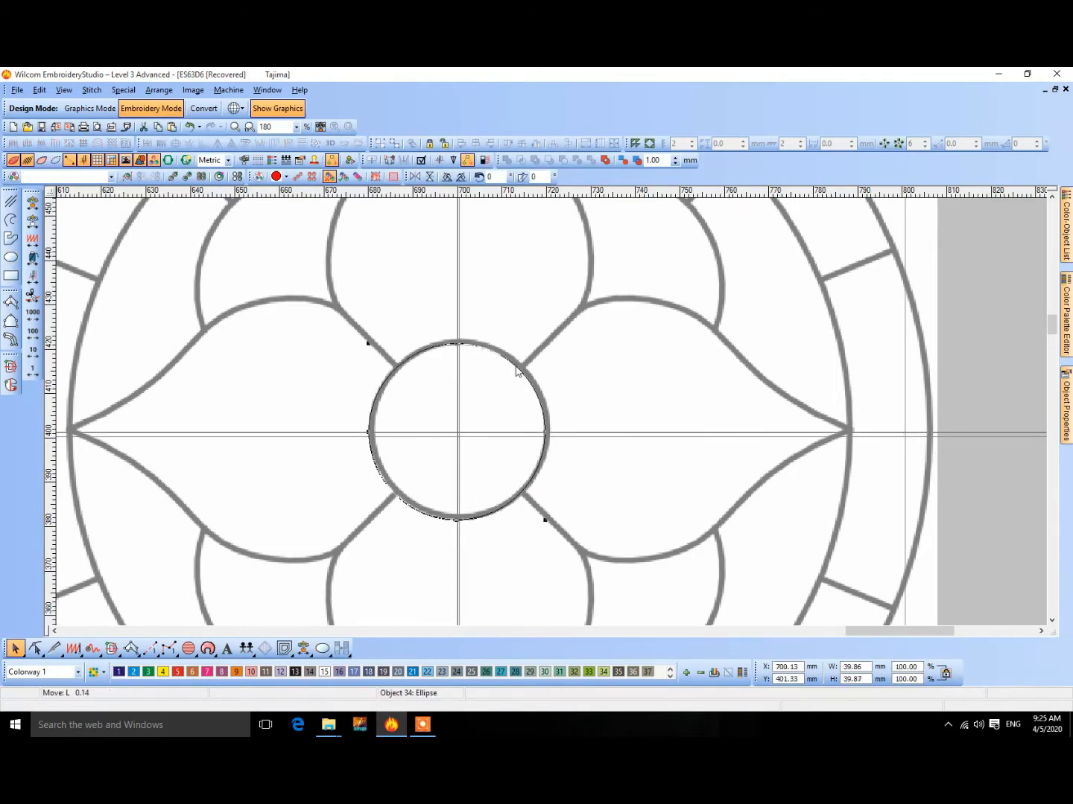
pyautogui.click(517, 366)
pyautogui.moveTo(518, 365); pyautogui.dragTo(516, 366)
# Enlarge a duplicate of the centre circle concentrically to about 174.5 mm, matching the pattern's inner ring.
pyautogui.scroll(-3, 550, 412)
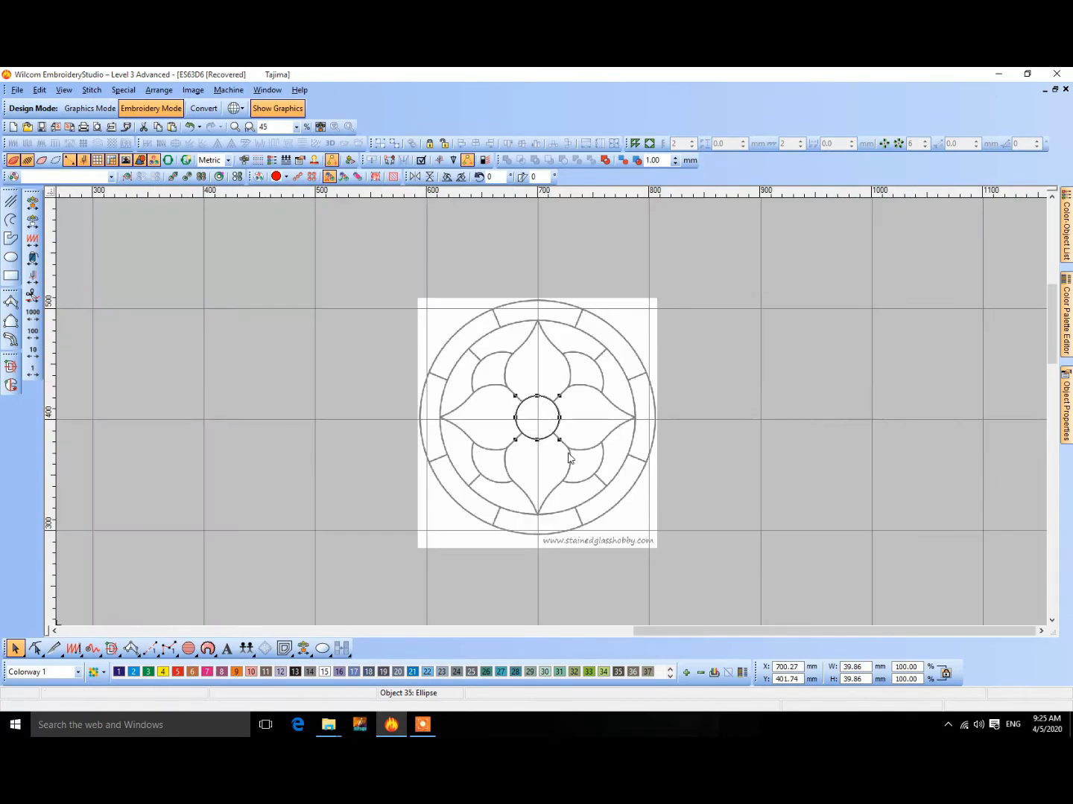
pyautogui.scroll(2, 549, 411)
pyautogui.moveTo(564, 423); pyautogui.dragTo(767, 568)
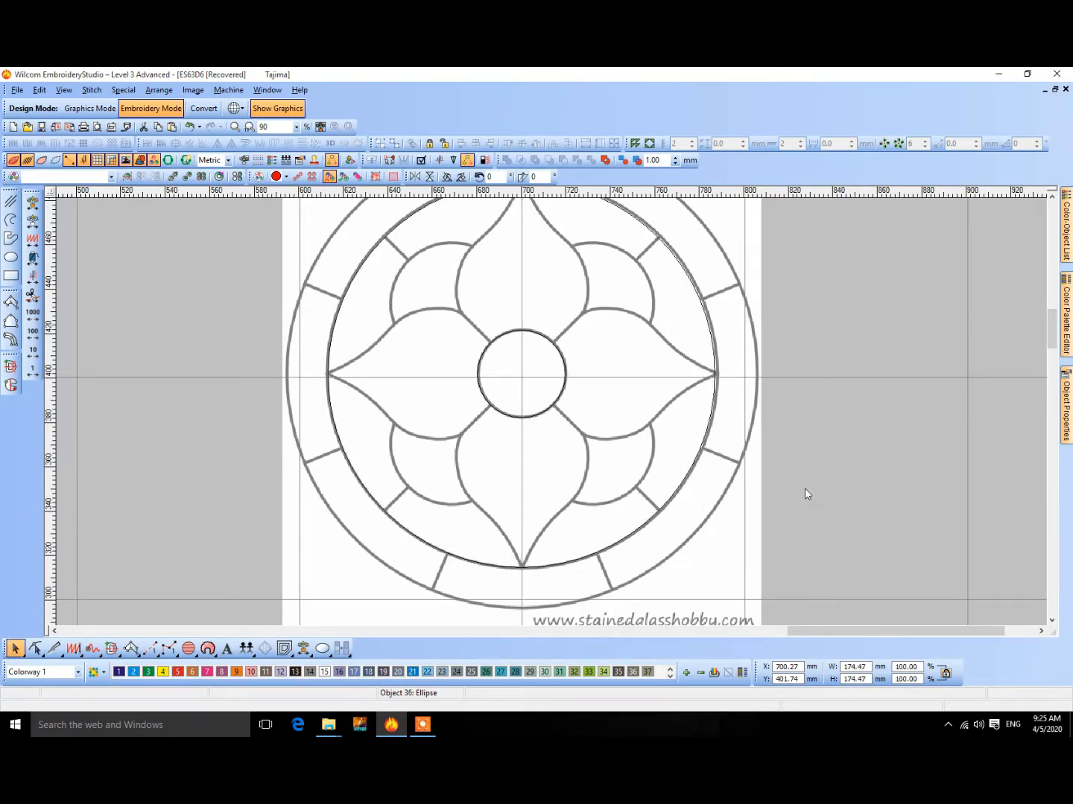
# Duplicate the inner ring circle and enlarge the copy concentrically to about 212 mm, matching the outer ring.
pyautogui.hotkey('ctrl', 'd')
pyautogui.moveTo(713, 571); pyautogui.dragTo(795, 616)
pyautogui.hotkey('shift', 'z')
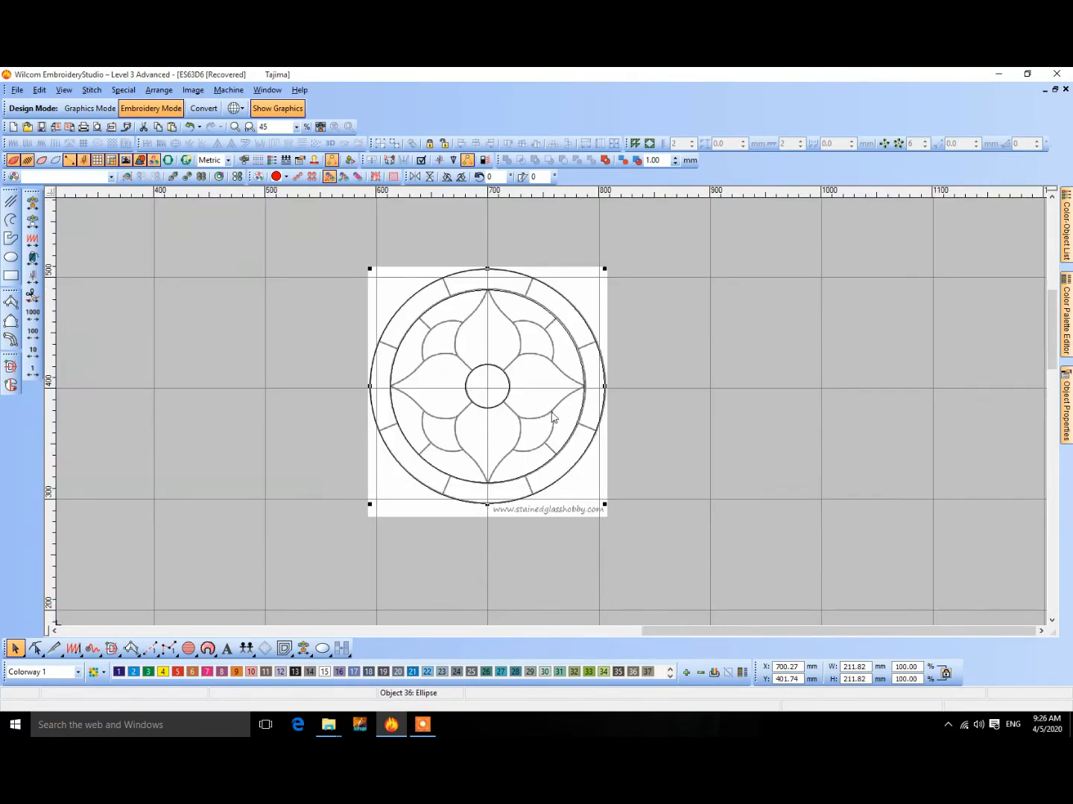
# Trace the right half of the upper petal with a curve from its tip down to the centre circle.
pyautogui.press('z')
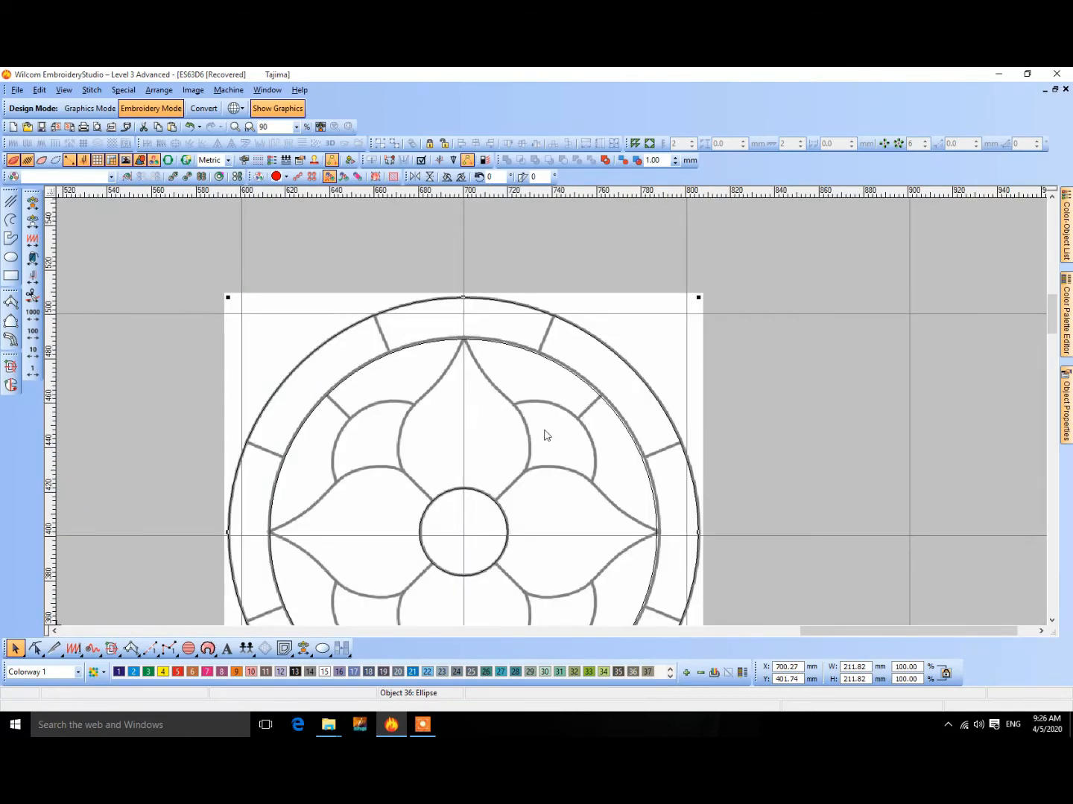
pyautogui.click(10, 219)
pyautogui.press('z')
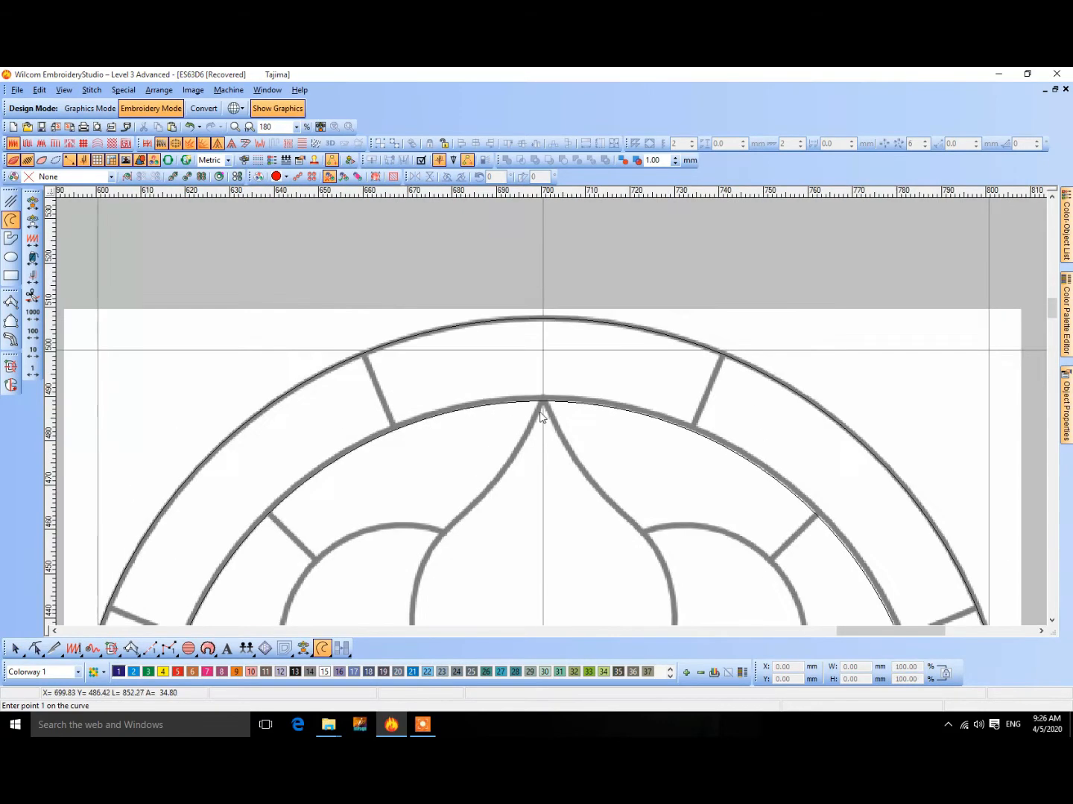
pyautogui.press('z')
pyautogui.click(528, 407)
pyautogui.press('z')
pyautogui.click(586, 468)
pyautogui.scroll(-1, 615, 490)
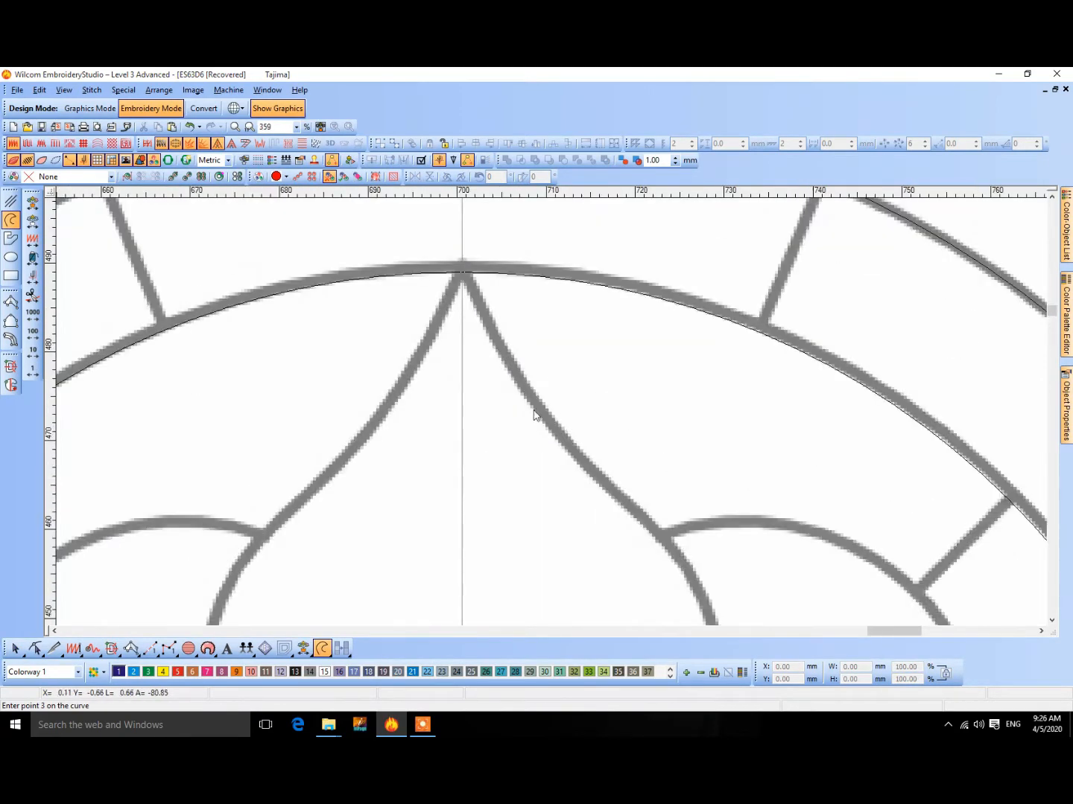
pyautogui.scroll(2, 661, 540)
pyautogui.click(547, 398)
pyautogui.scroll(-5, 572, 440)
pyautogui.scroll(3, 558, 434)
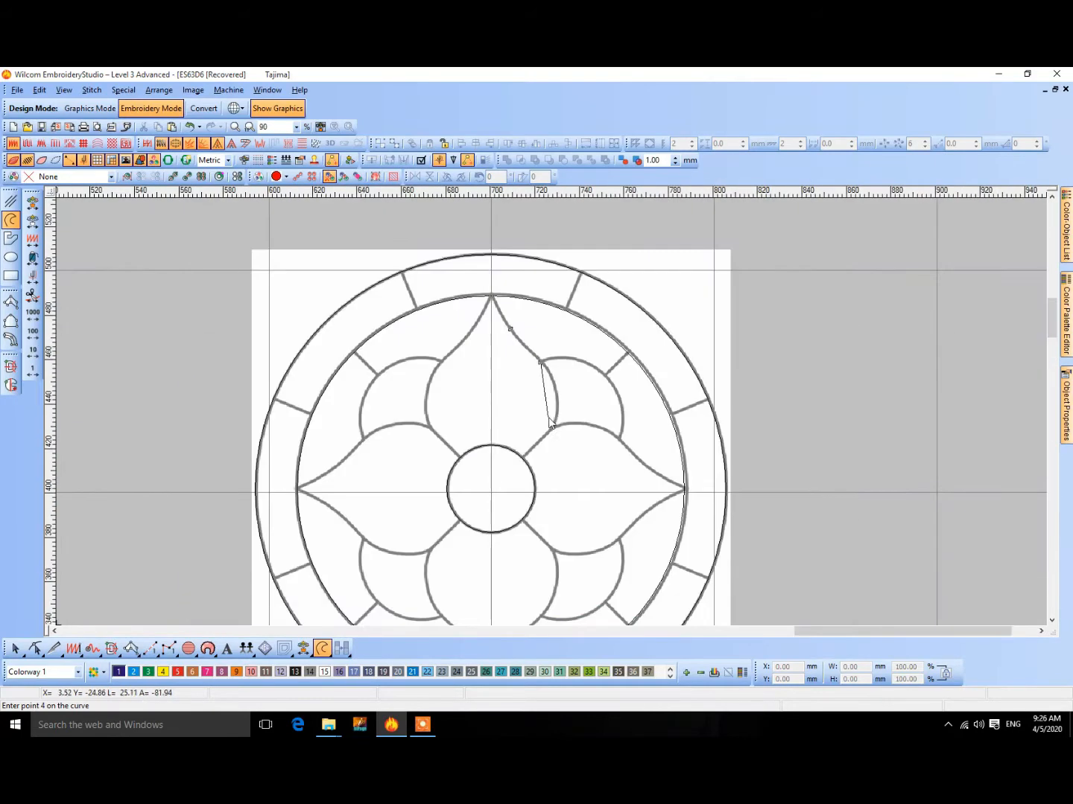
pyautogui.click(526, 402)
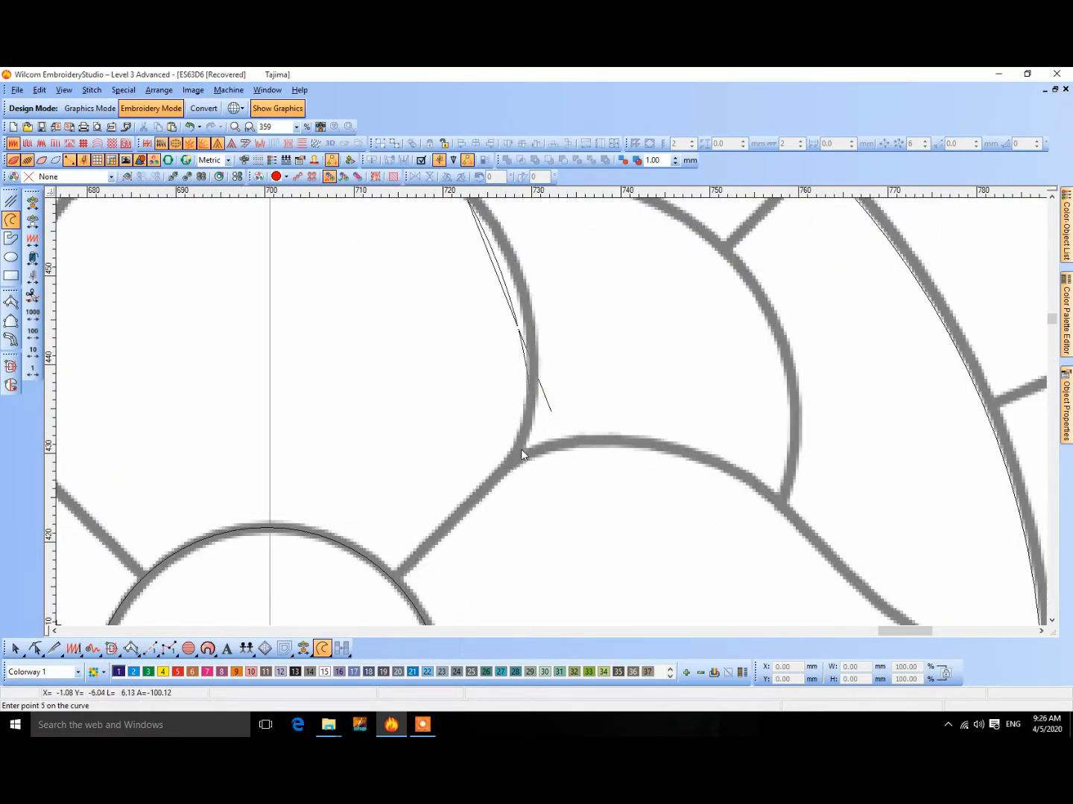
pyautogui.click(520, 452)
pyautogui.click(396, 579)
pyautogui.press('Return')
# Reshape the half-petal curve so its bulge follows the petal outline in the image.
pyautogui.scroll(-1, 553, 419)
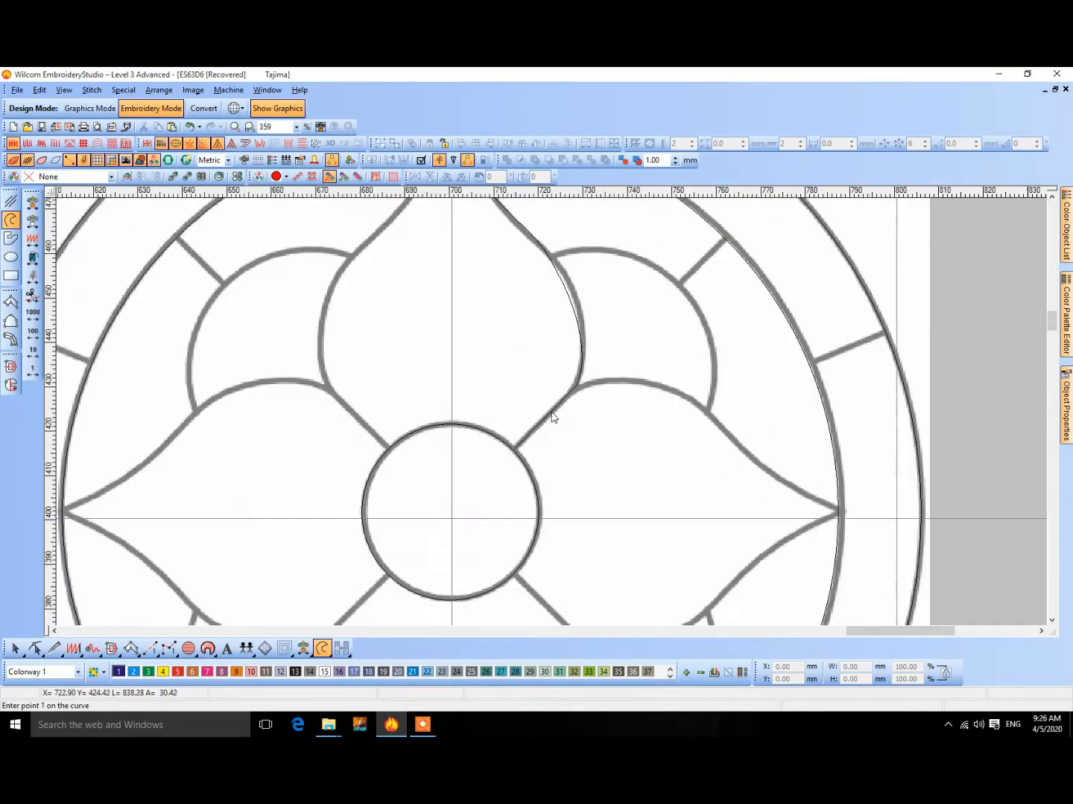
pyautogui.scroll(-1, 553, 415)
pyautogui.scroll(1, 547, 428)
pyautogui.scroll(1, 546, 428)
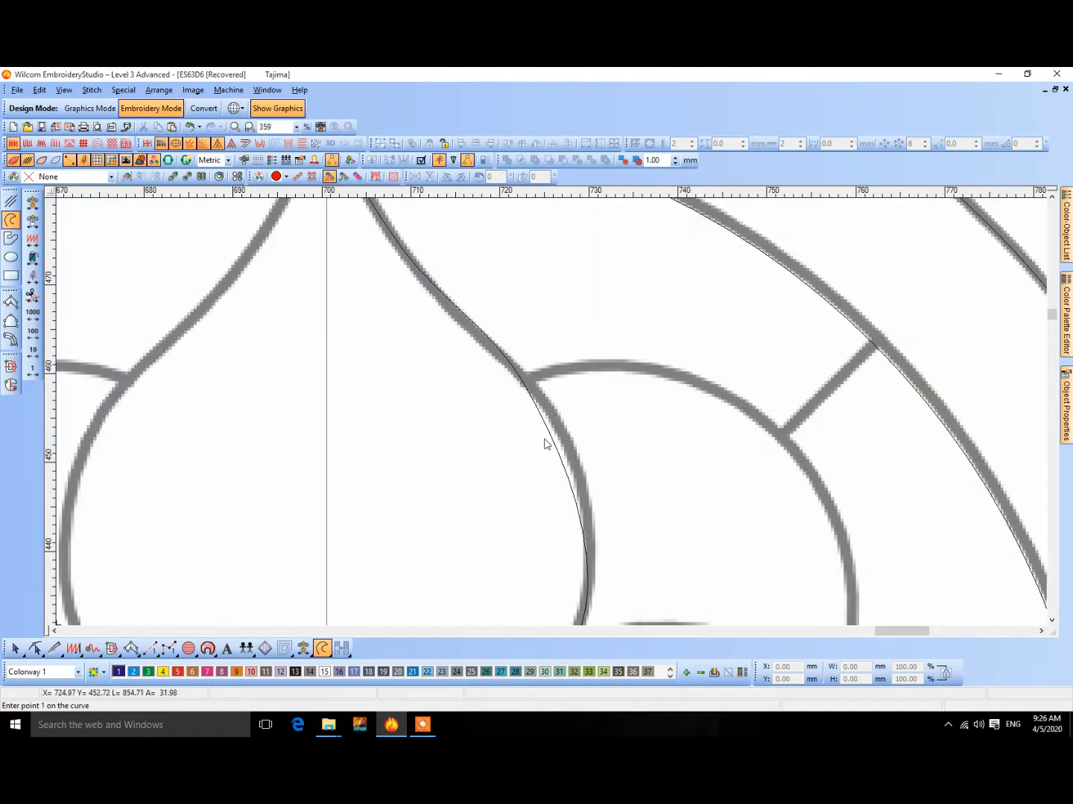
pyautogui.press('Escape')
pyautogui.press('h')
pyautogui.rightClick(567, 481)
pyautogui.moveTo(568, 481); pyautogui.dragTo(583, 478)
pyautogui.scroll(-1, 613, 408)
pyautogui.press('Escape')
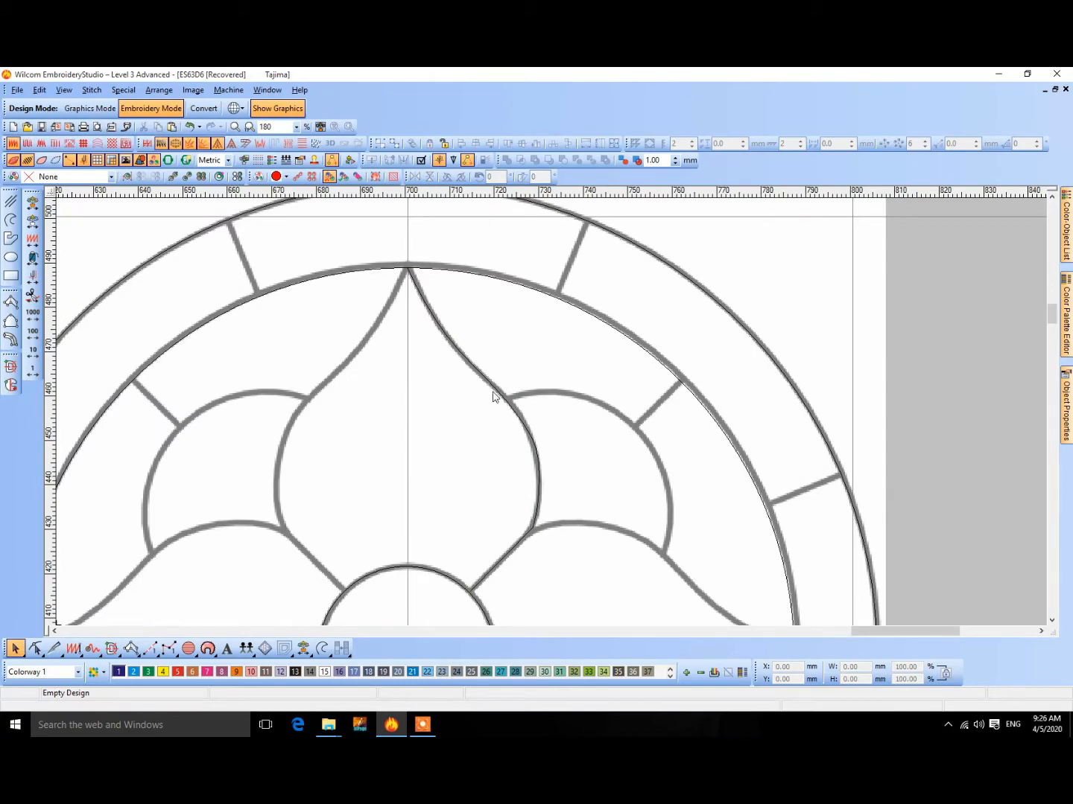
# Duplicate the half-petal curve and mirror the copy across the vertical axis through the petal tip.
pyautogui.click(496, 393)
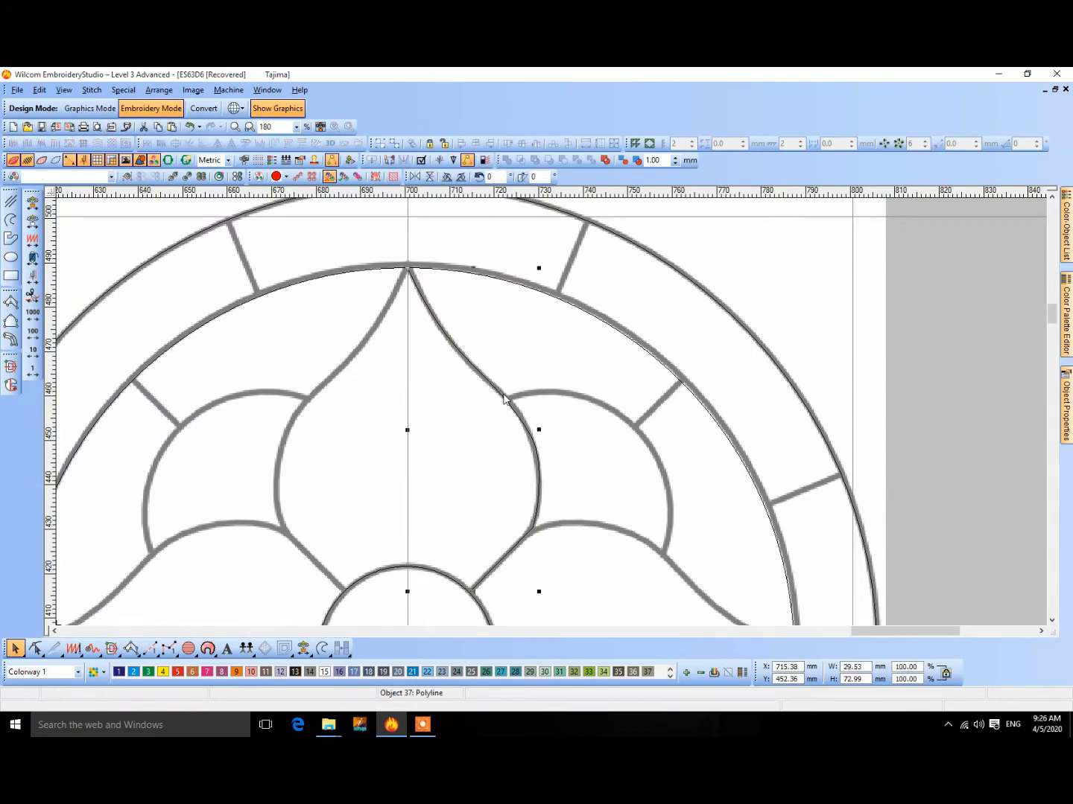
pyautogui.click(39, 89)
pyautogui.click(120, 402)
pyautogui.click(484, 421)
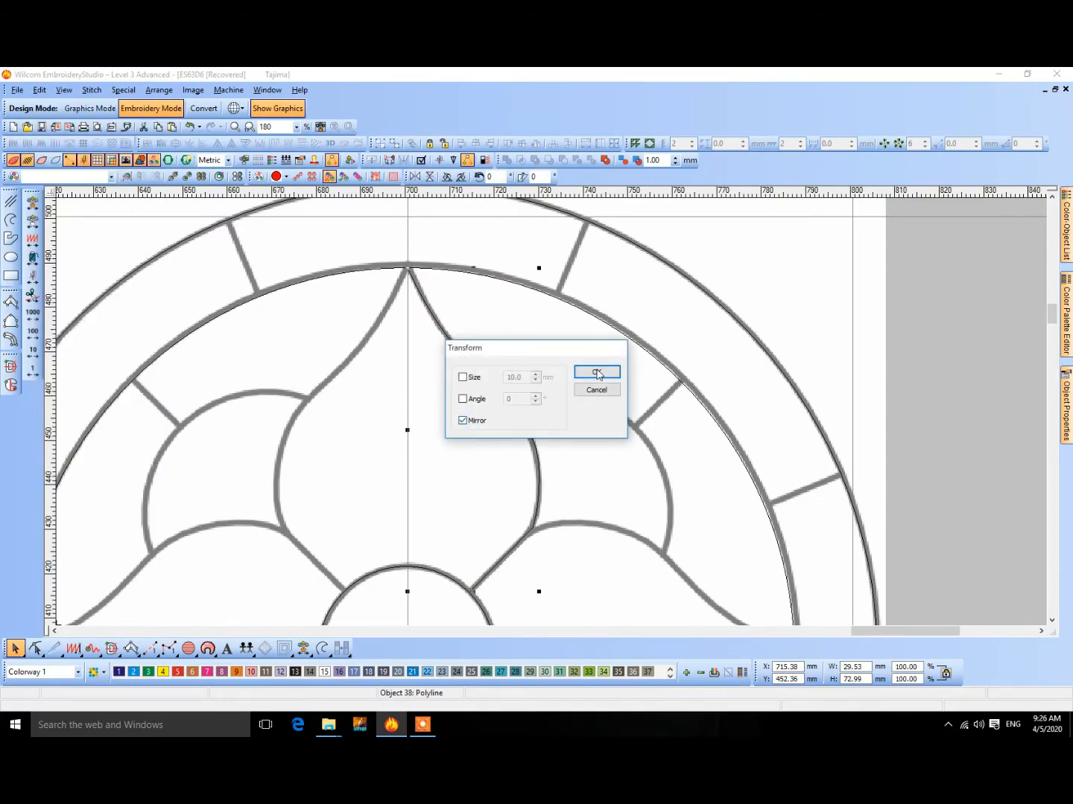
pyautogui.click(596, 373)
pyautogui.scroll(3, 558, 413)
pyautogui.click(624, 362)
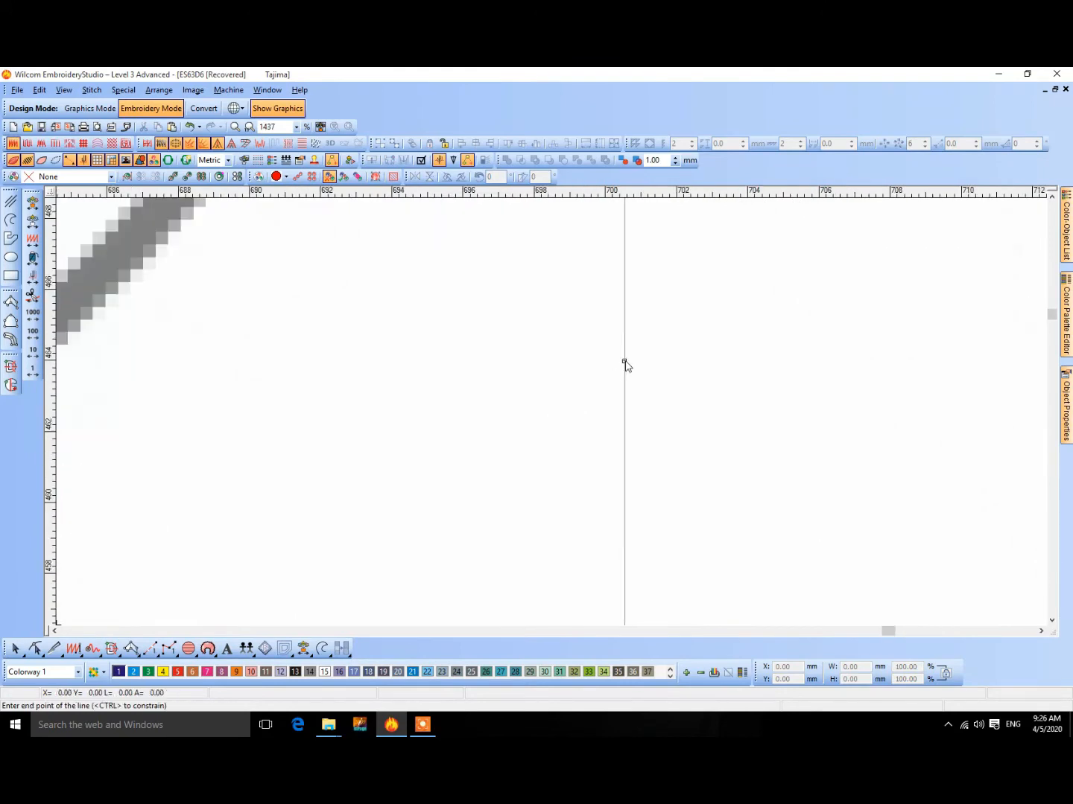
pyautogui.click(626, 560)
pyautogui.scroll(-5, 554, 419)
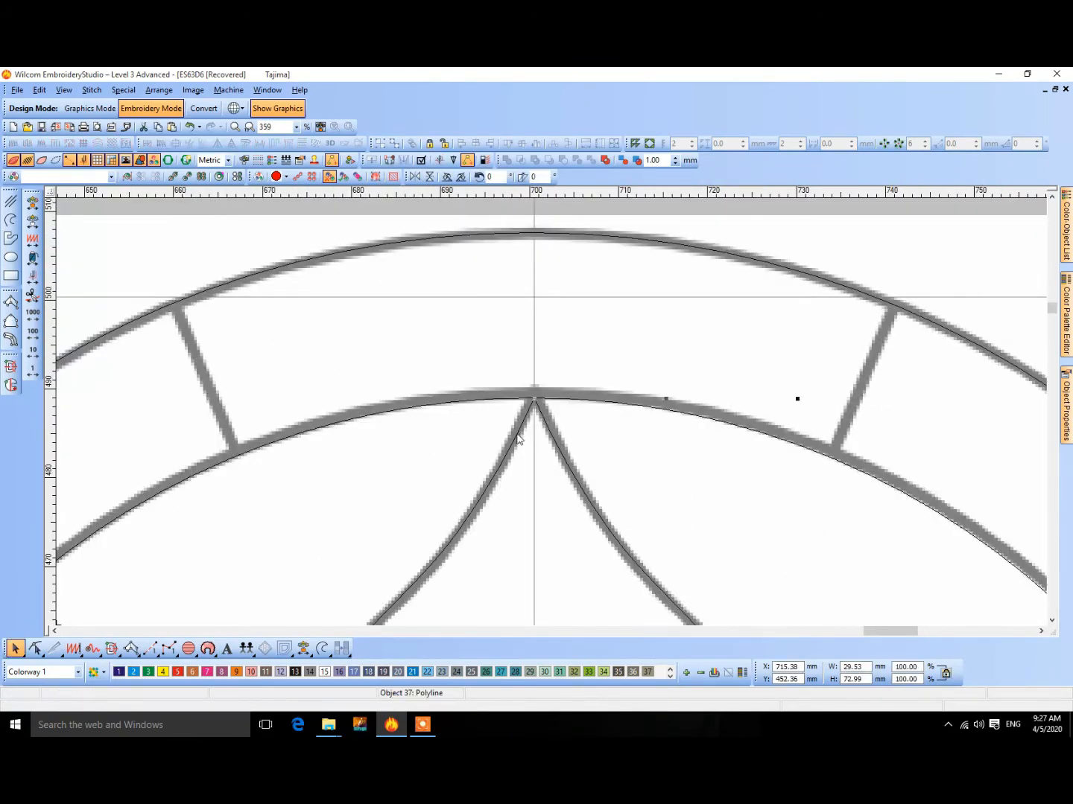
# Select both halves of the upper petal and wreath them four times around the centre of the small circle.
pyautogui.keyDown('ctrl'); pyautogui.click(519, 439); pyautogui.keyUp('ctrl')
pyautogui.scroll(-5, 548, 424)
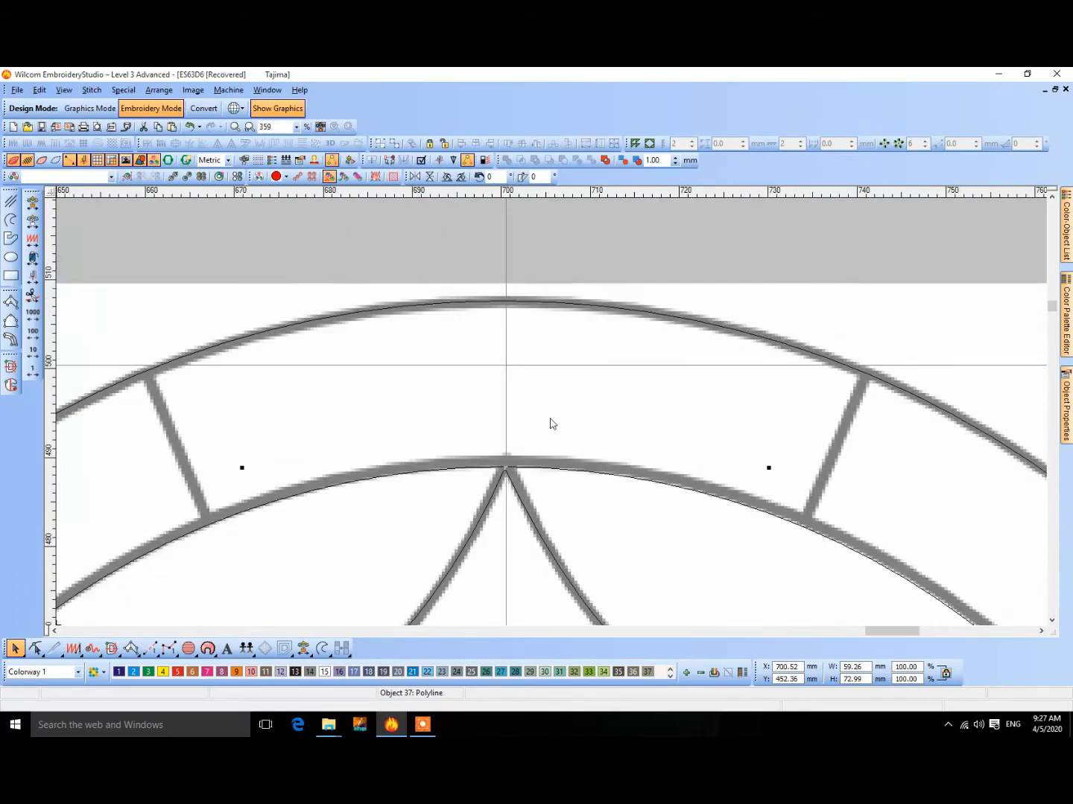
pyautogui.click(884, 143)
pyautogui.click(925, 147)
pyautogui.click(925, 147)
pyautogui.scroll(2, 553, 554)
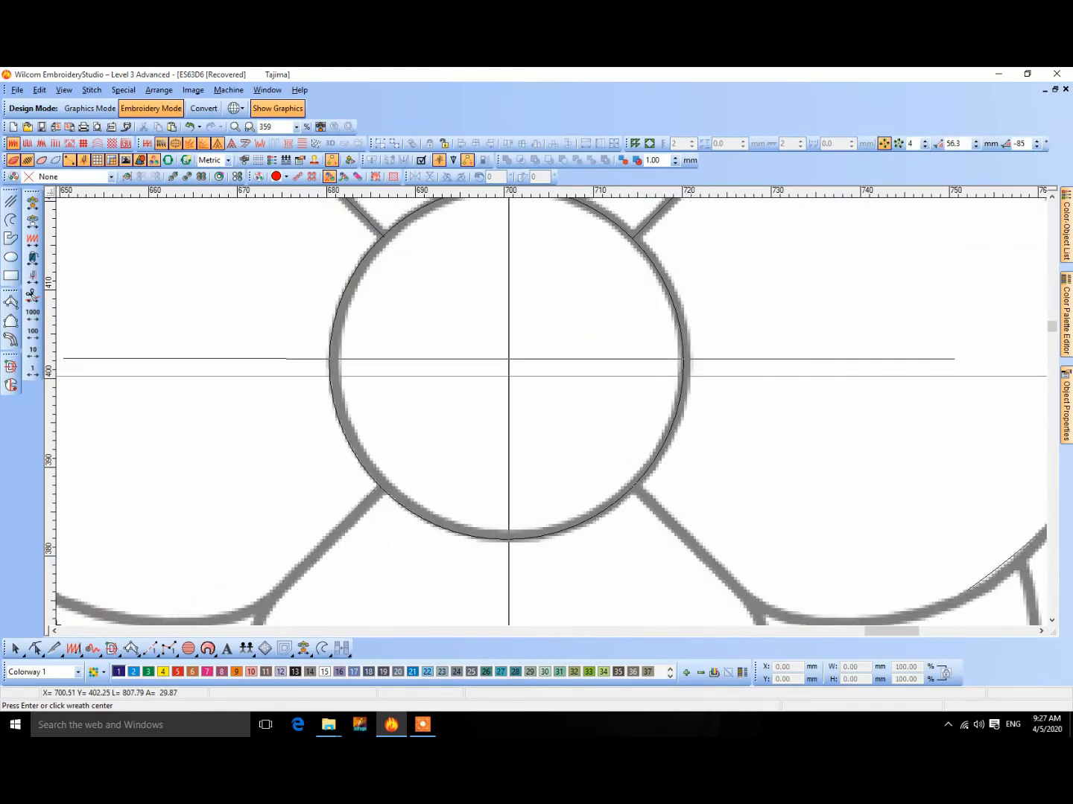
pyautogui.click(508, 372)
pyautogui.click(551, 422)
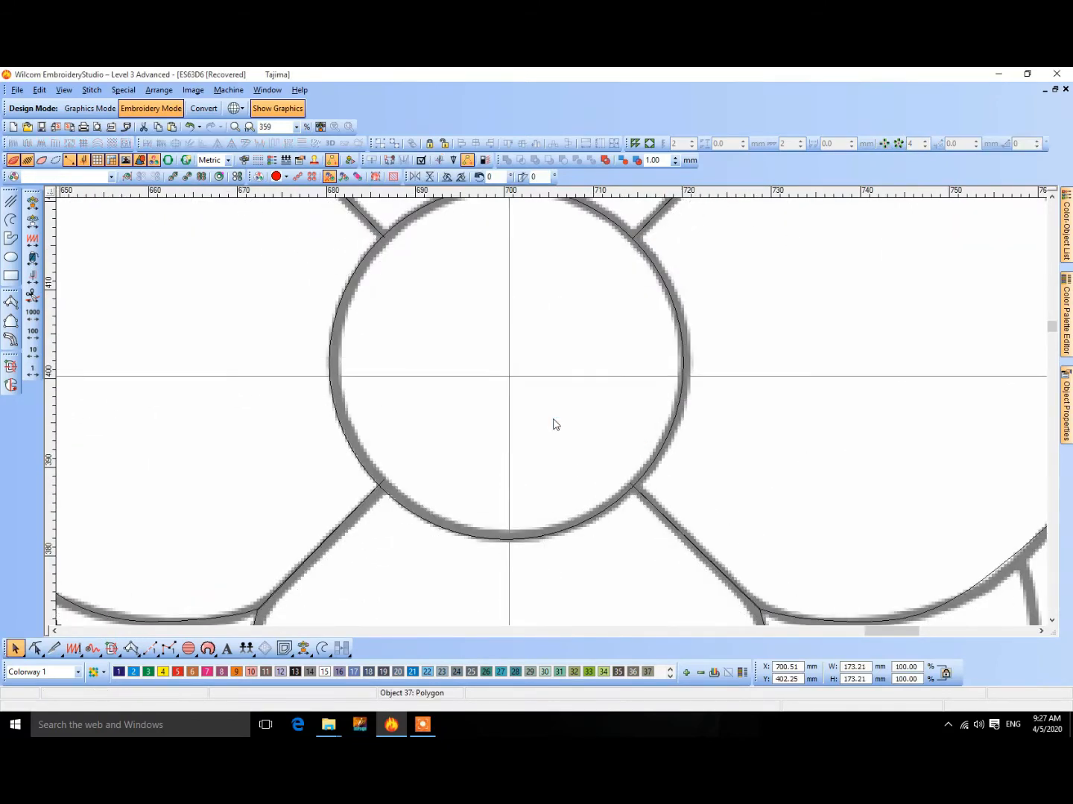
pyautogui.scroll(-2, 553, 420)
pyautogui.press('Escape')
# Examine the traced outlines by zooming in and switching the background image off and on.
pyautogui.scroll(2, 558, 418)
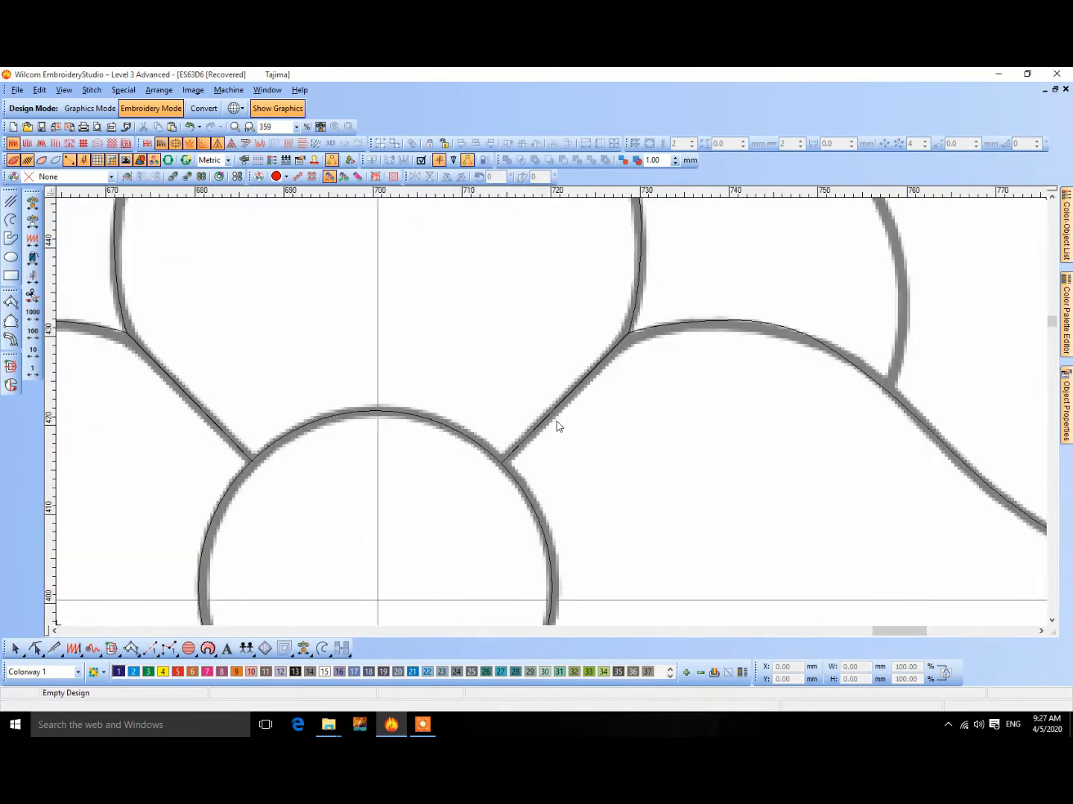
pyautogui.scroll(-1, 551, 418)
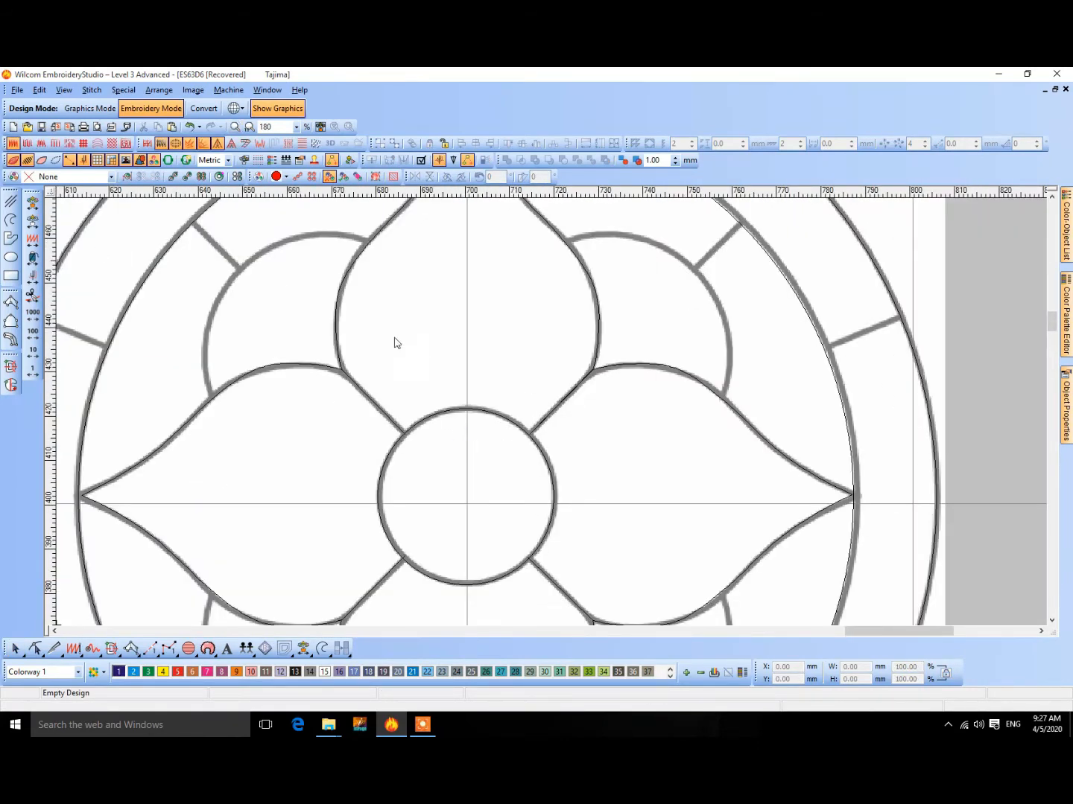
pyautogui.scroll(-2, 555, 420)
pyautogui.press('d')
pyautogui.scroll(1, 575, 429)
pyautogui.scroll(-1, 553, 418)
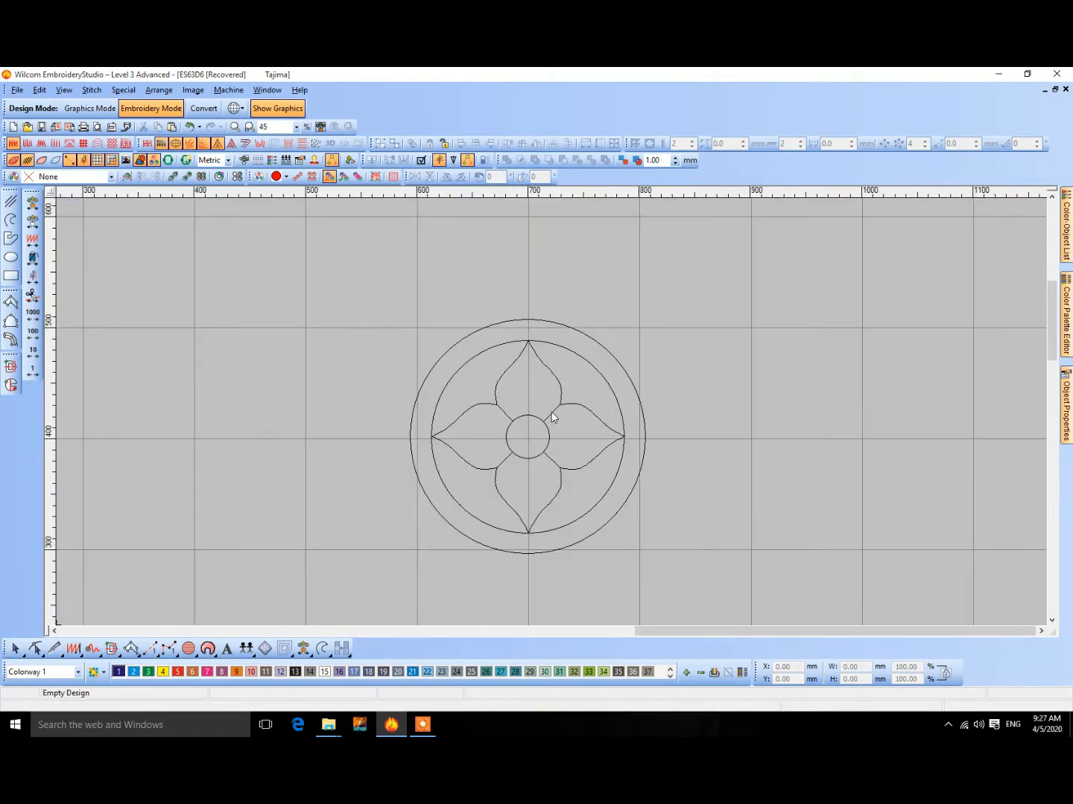
pyautogui.press('d')
pyautogui.press('d')
pyautogui.press('d')
pyautogui.press('d')
pyautogui.press('d')
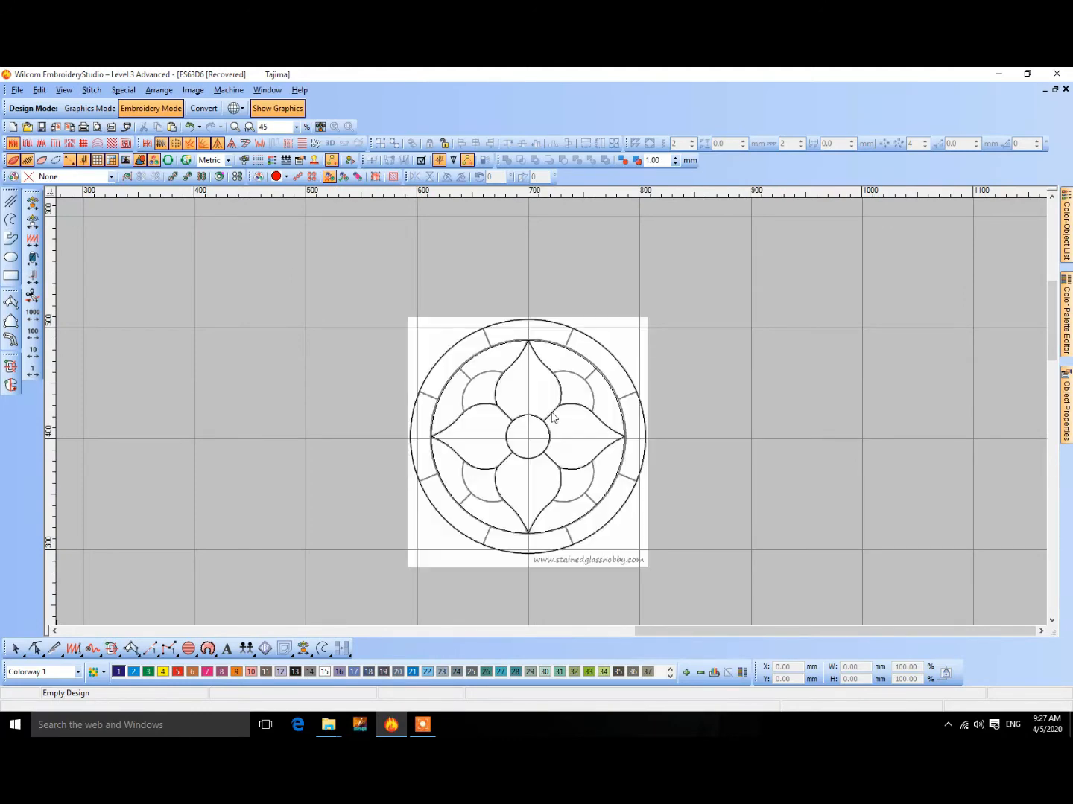
# Trace the two upper-right dividers between the inner and outer rings with straight lines.
pyautogui.scroll(2, 553, 418)
pyautogui.press('a')
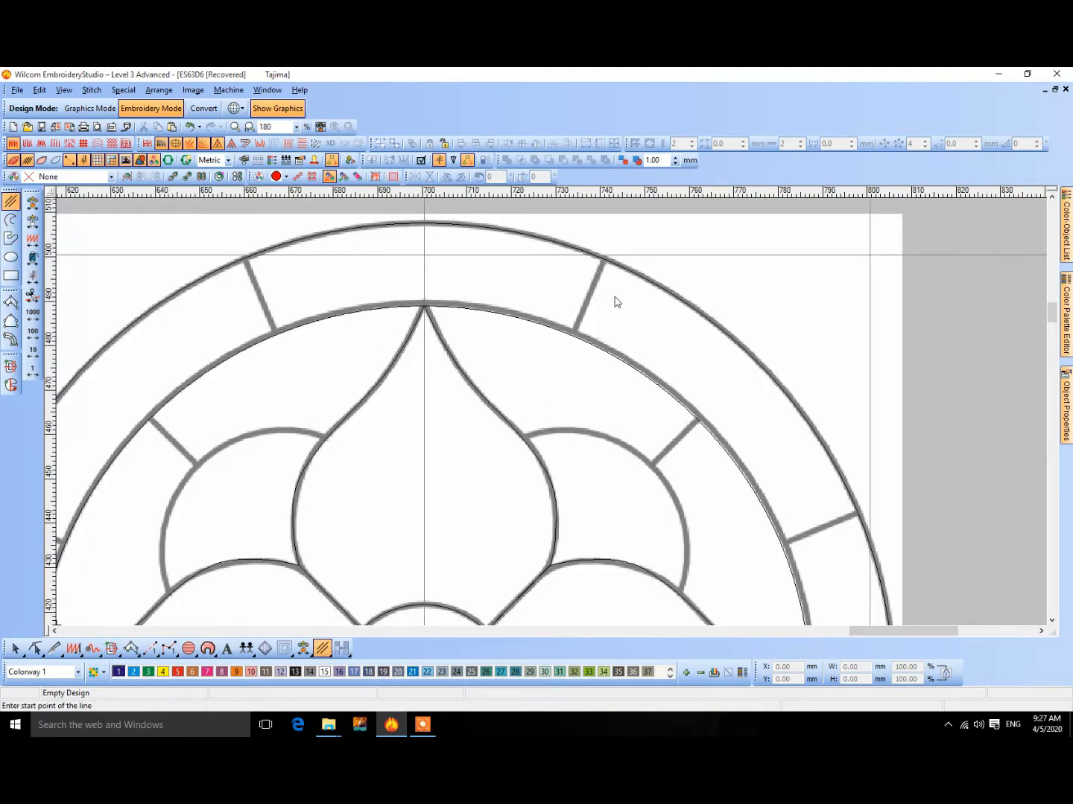
pyautogui.click(608, 260)
pyautogui.click(572, 330)
pyautogui.press('Return')
pyautogui.click(858, 513)
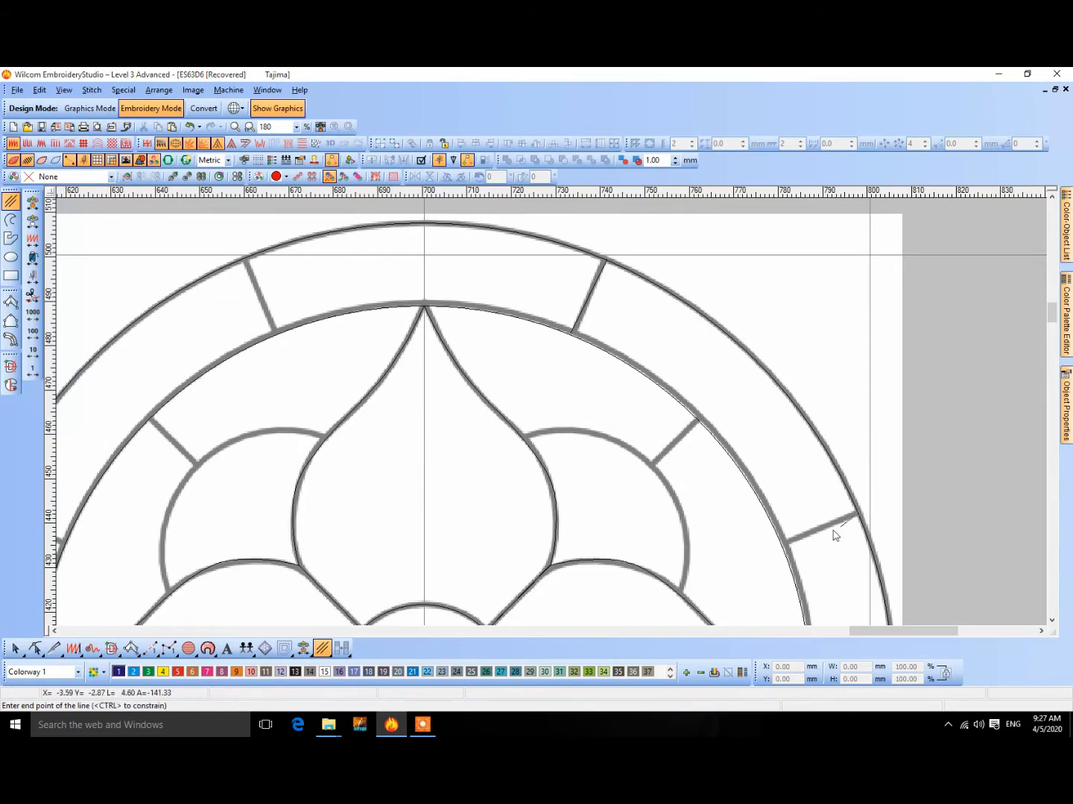
pyautogui.click(782, 549)
pyautogui.press('Return')
# Trace the two upper-left dividers between the inner and outer rings with straight lines.
pyautogui.click(245, 258)
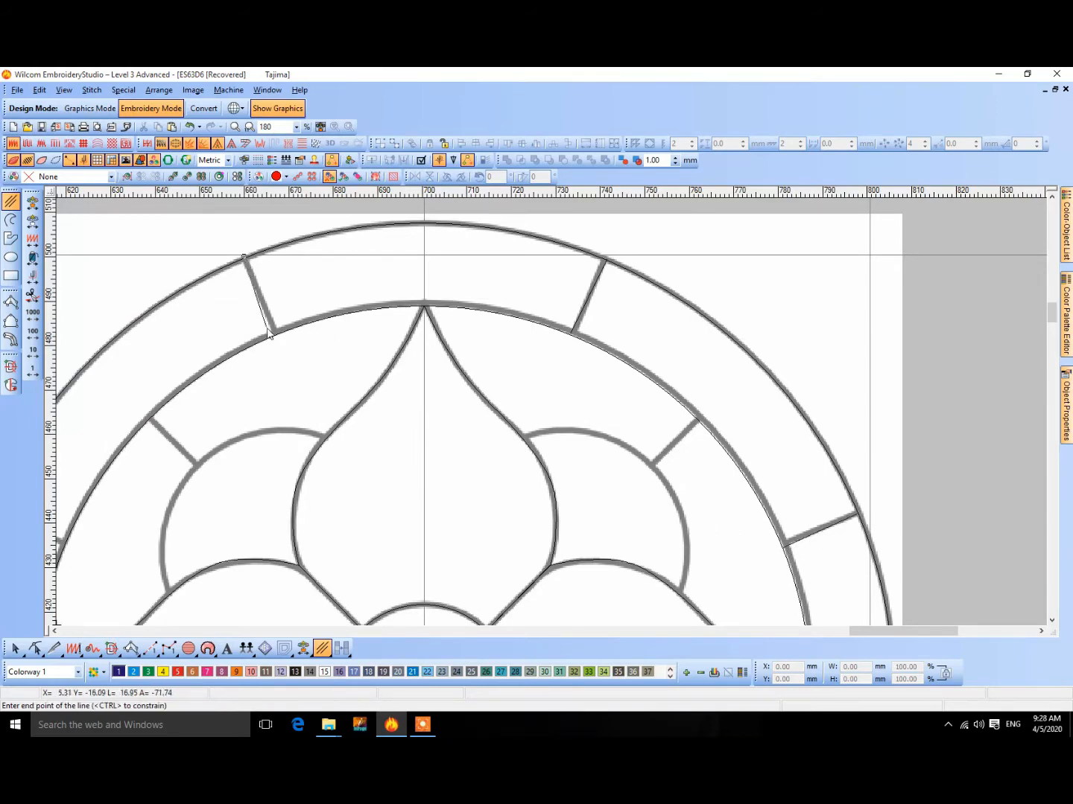
pyautogui.click(277, 336)
pyautogui.press('Return')
pyautogui.scroll(-2, 277, 337)
pyautogui.scroll(3, 548, 416)
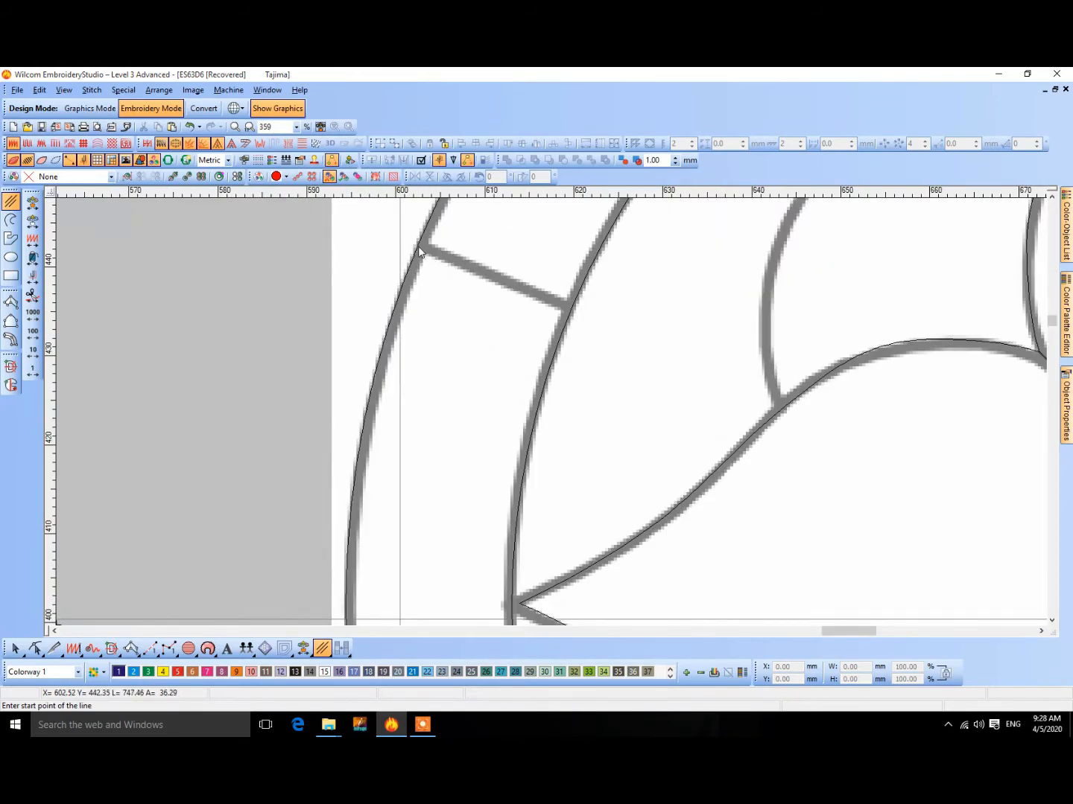
pyautogui.click(419, 246)
pyautogui.click(567, 311)
# Trace the two lower-left dividers between the inner and outer rings with straight lines.
pyautogui.scroll(-2, 567, 311)
pyautogui.scroll(2, 521, 580)
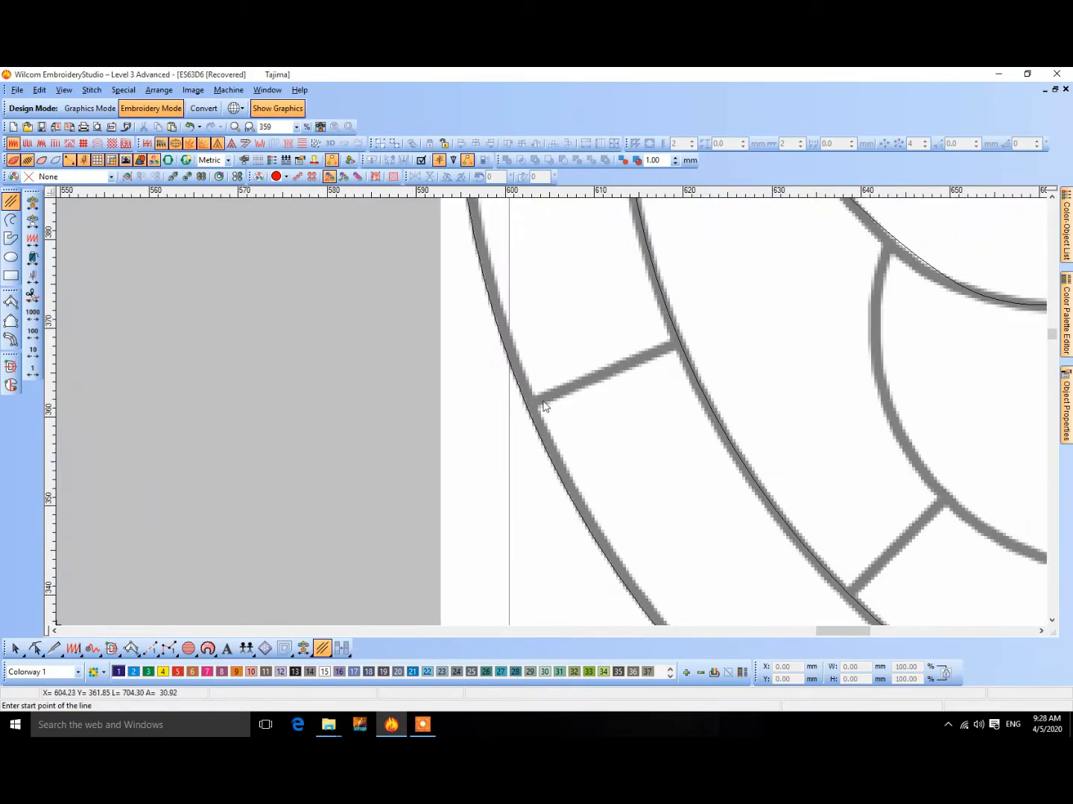
pyautogui.click(531, 406)
pyautogui.click(679, 344)
pyautogui.scroll(-2, 670, 447)
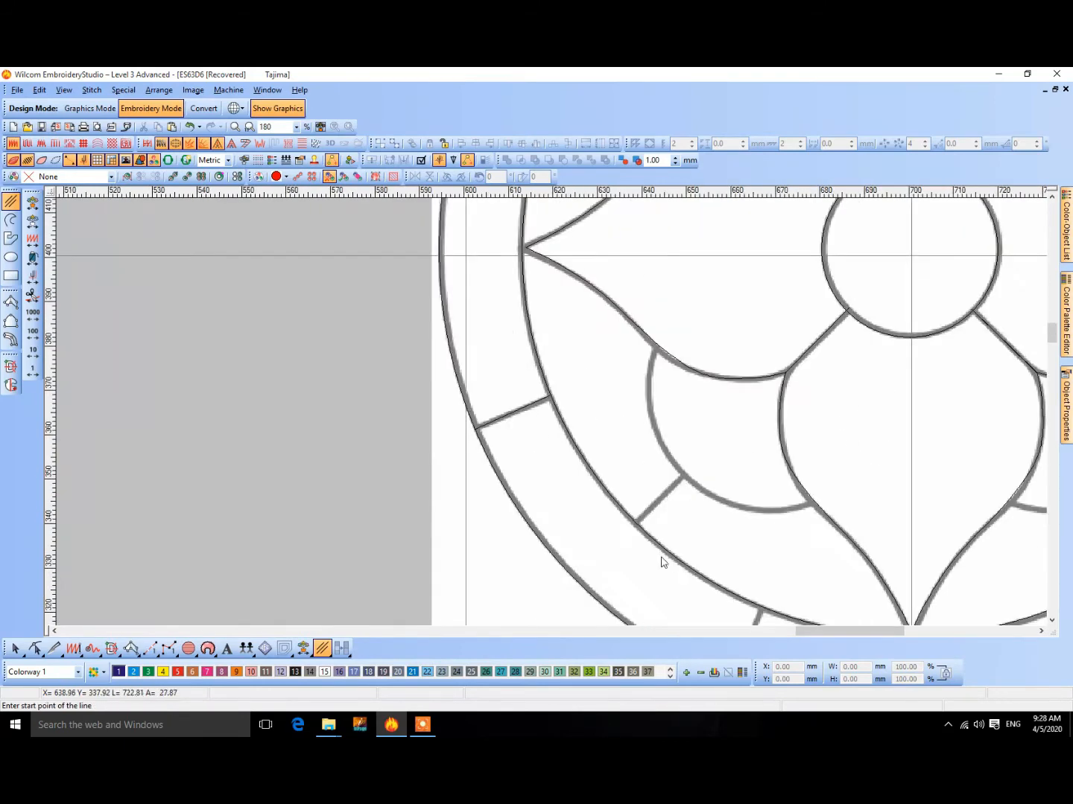
pyautogui.scroll(2, 591, 491)
pyautogui.click(507, 366)
pyautogui.click(535, 299)
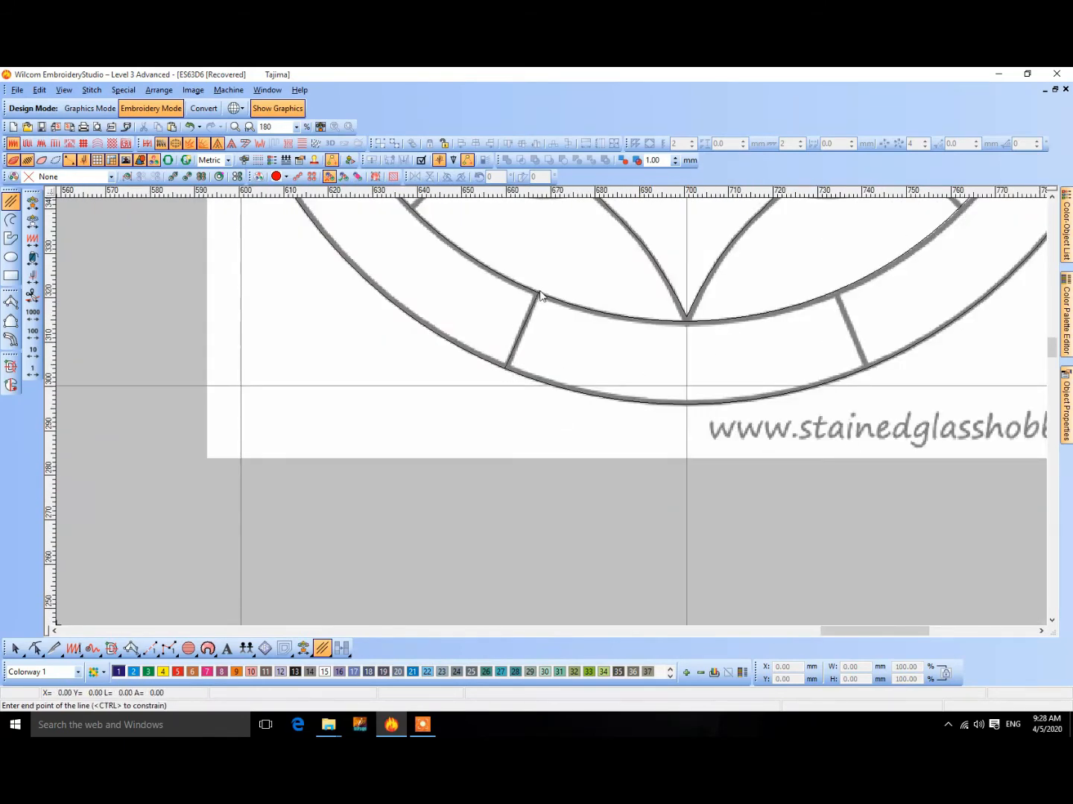
# Trace the two lower-right dividers between the inner and outer rings with straight lines.
pyautogui.click(863, 366)
pyautogui.click(835, 297)
pyautogui.scroll(-2, 835, 297)
pyautogui.scroll(4, 554, 417)
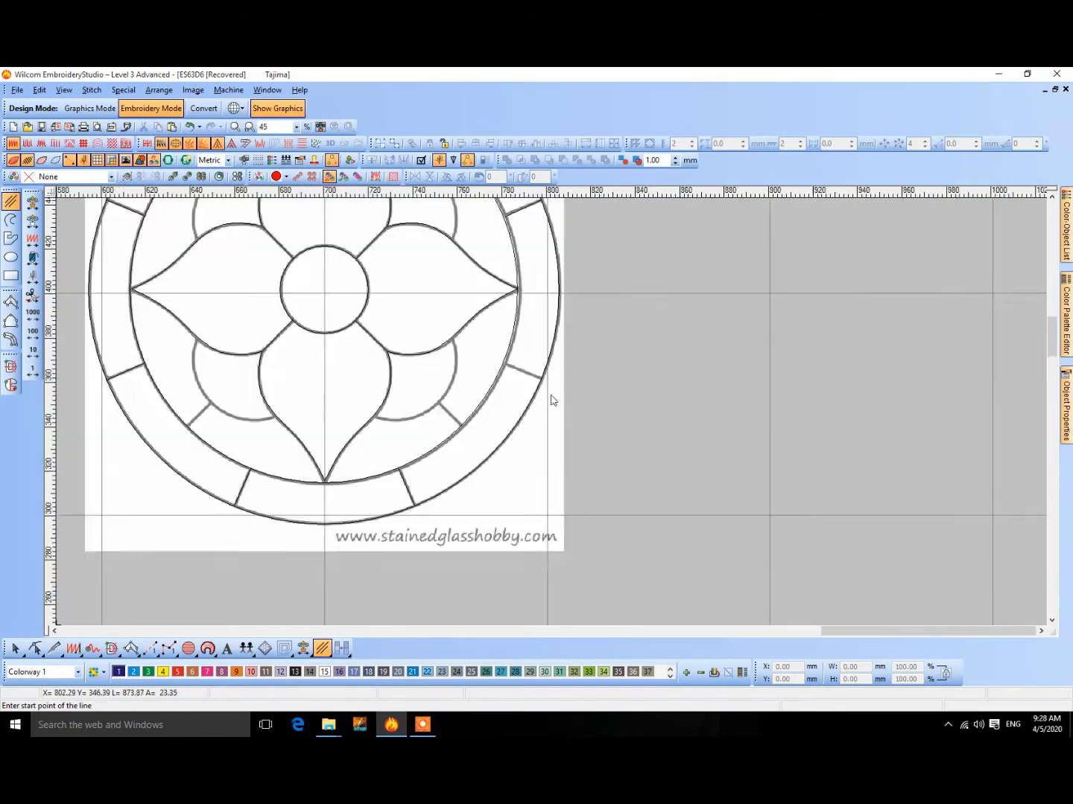
pyautogui.click(551, 414)
pyautogui.click(405, 360)
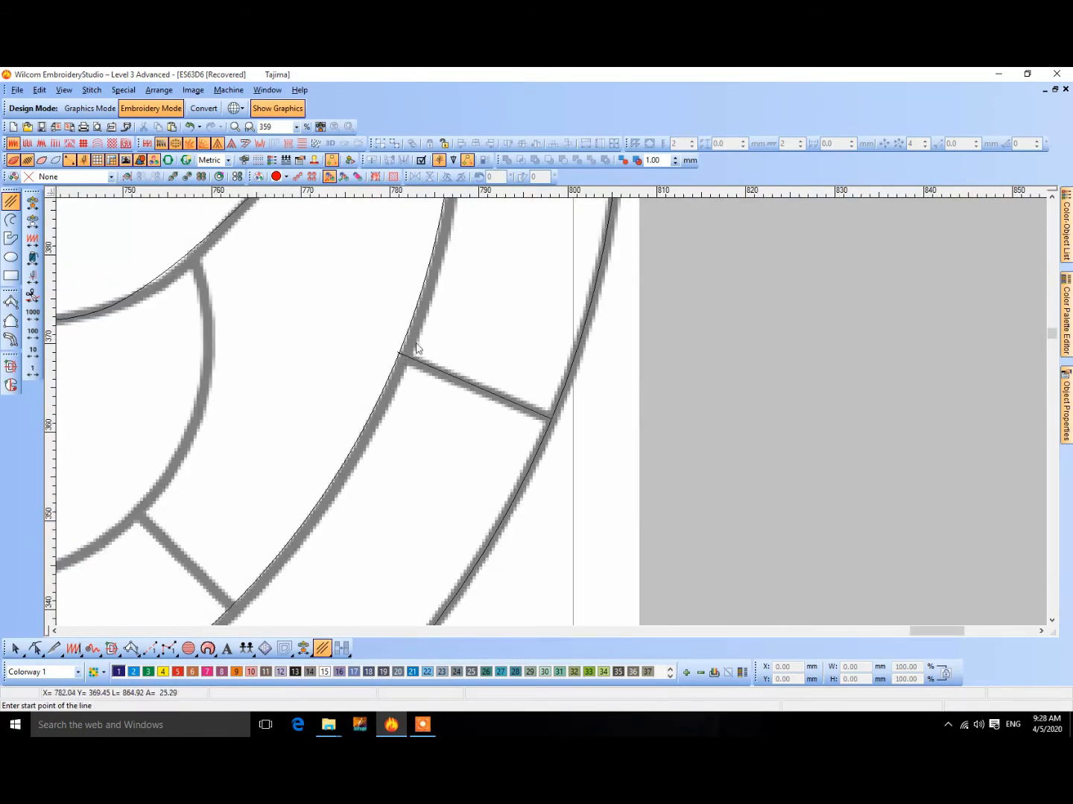
# Trace the upper-right and upper-left short connectors between the inner ring and the small arcs with straight lines.
pyautogui.scroll(2, 554, 417)
pyautogui.scroll(-6, 546, 343)
pyautogui.scroll(6, 611, 465)
pyautogui.scroll(-4, 612, 467)
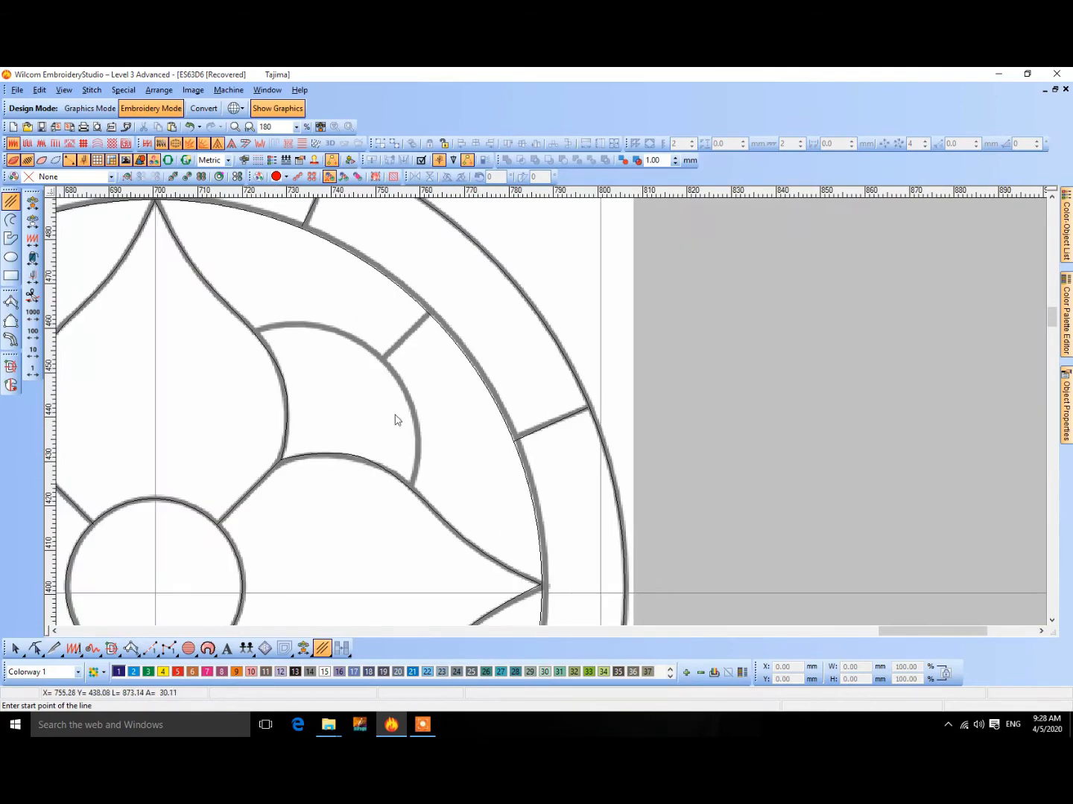
pyautogui.click(425, 319)
pyautogui.click(386, 359)
pyautogui.scroll(-3, 596, 447)
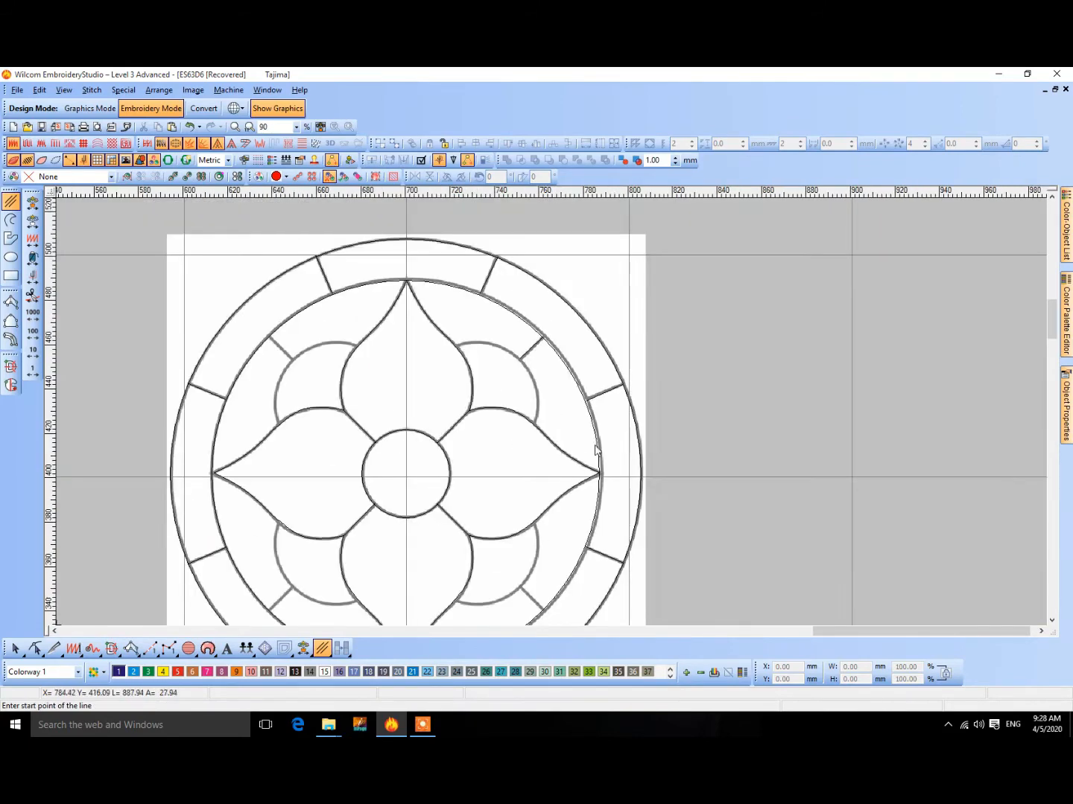
pyautogui.scroll(4, 549, 426)
pyautogui.scroll(-2, 550, 422)
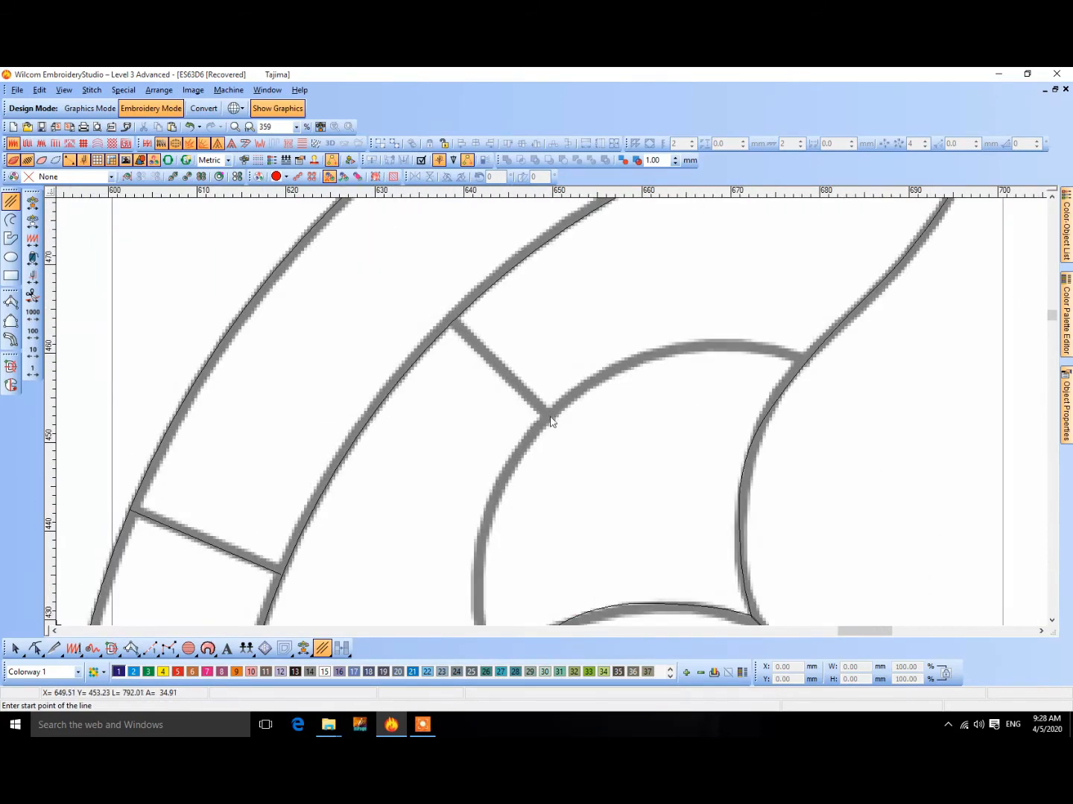
pyautogui.click(551, 420)
pyautogui.click(460, 325)
# Trace the lower-left and lower-right short connectors between the small arcs and the inner ring with straight lines.
pyautogui.scroll(-4, 591, 547)
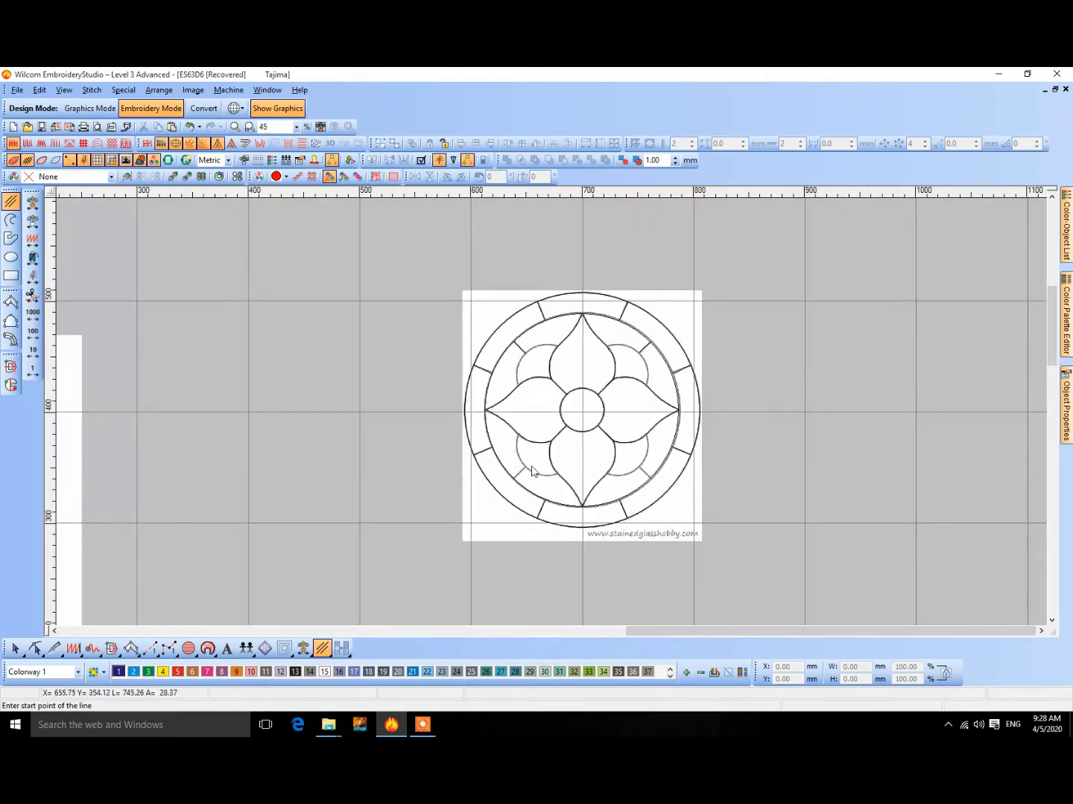
pyautogui.scroll(3, 552, 405)
pyautogui.scroll(2, 552, 406)
pyautogui.click(605, 367)
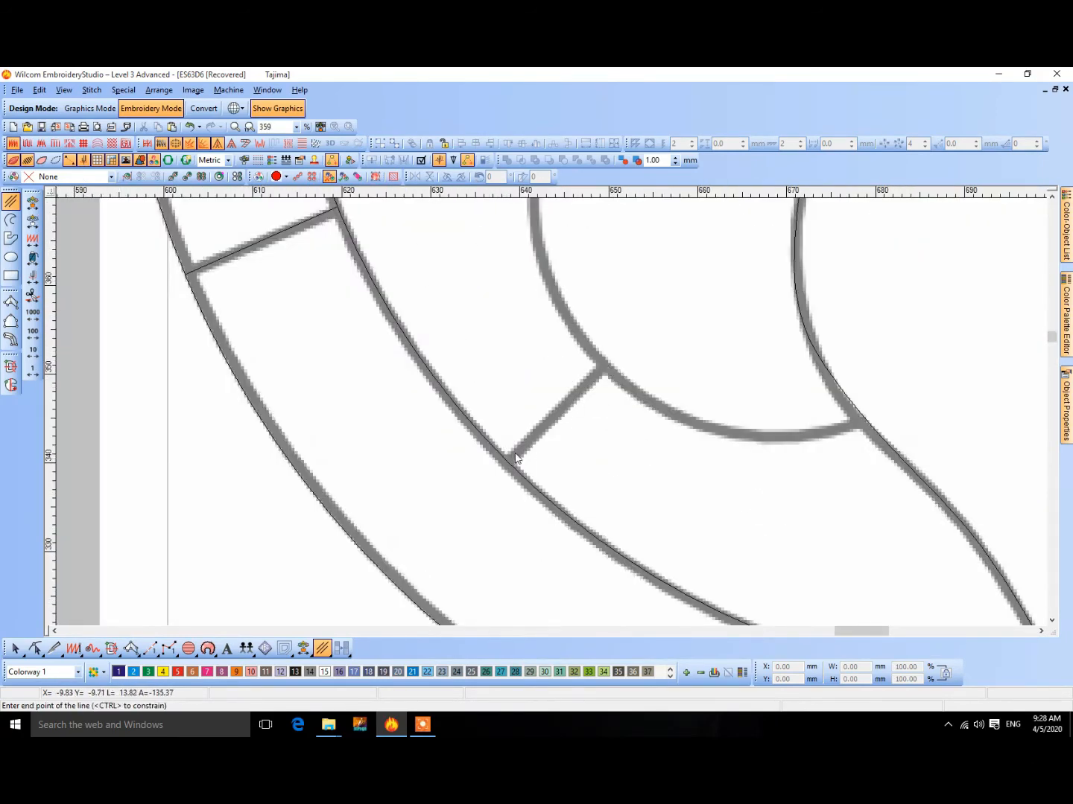
pyautogui.click(514, 459)
pyautogui.scroll(-3, 600, 445)
pyautogui.scroll(3, 553, 414)
pyautogui.click(550, 392)
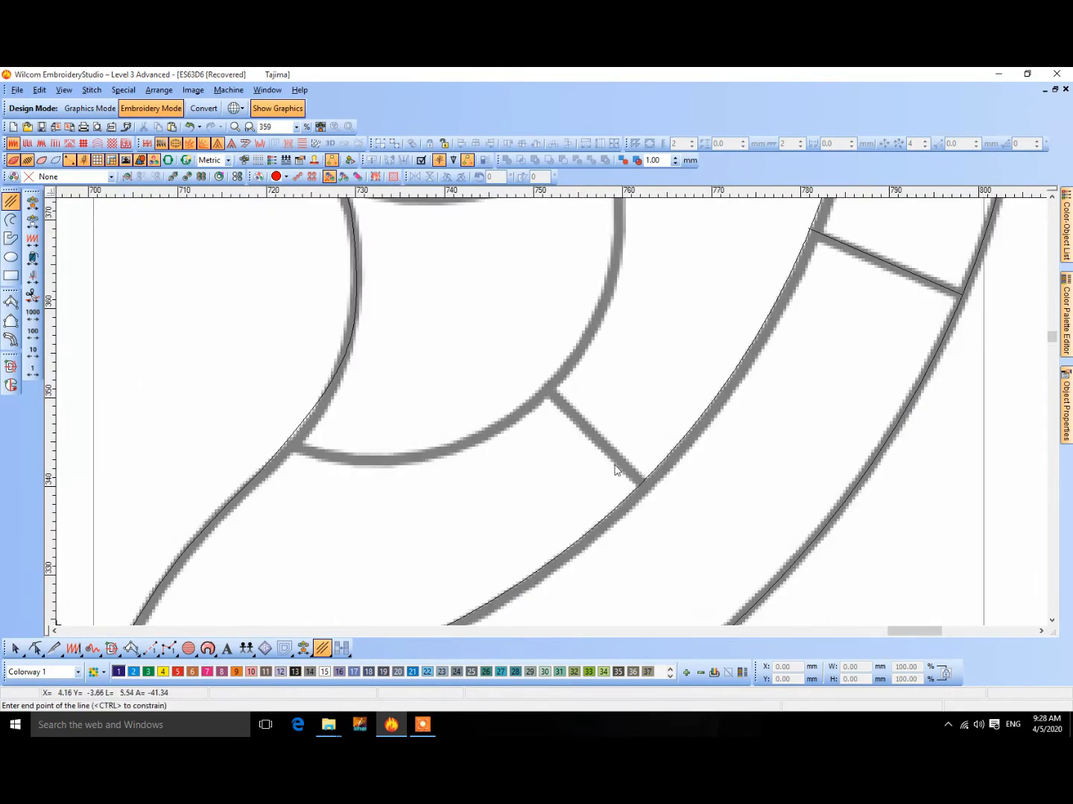
pyautogui.click(641, 483)
# Trace the lower-right small arc between the two neighbouring petals with a four-point open curve.
pyautogui.scroll(-4, 556, 419)
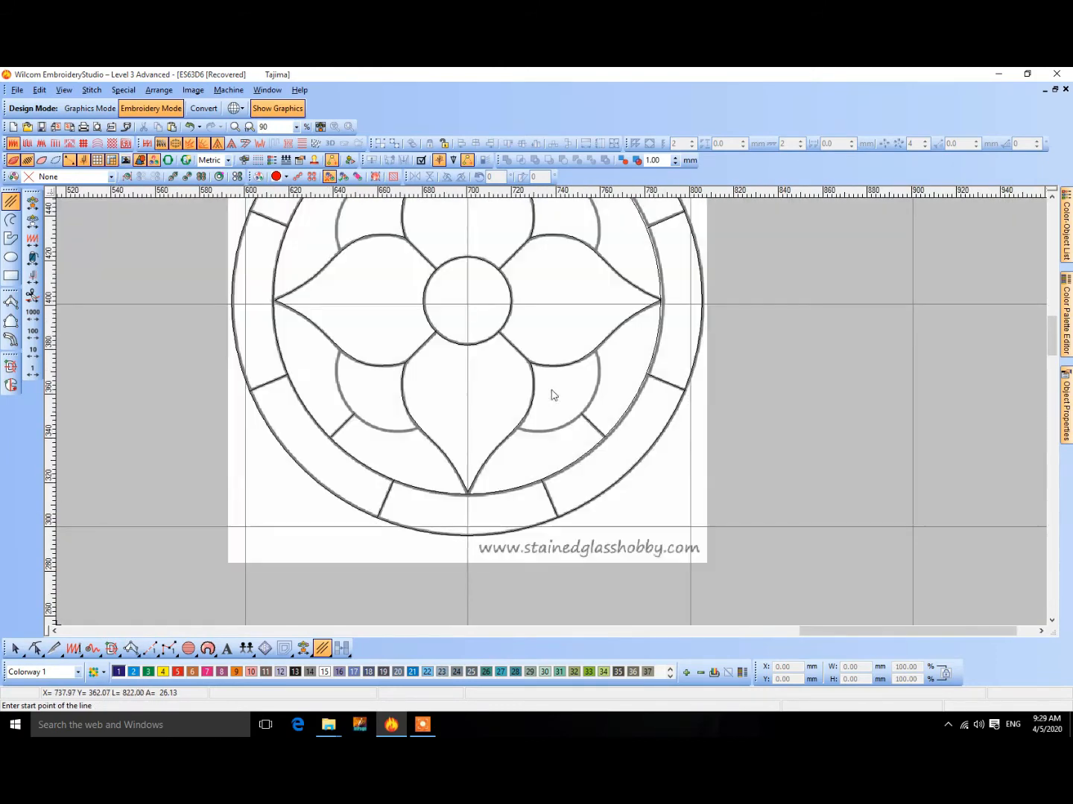
pyautogui.click(11, 219)
pyautogui.scroll(2, 554, 414)
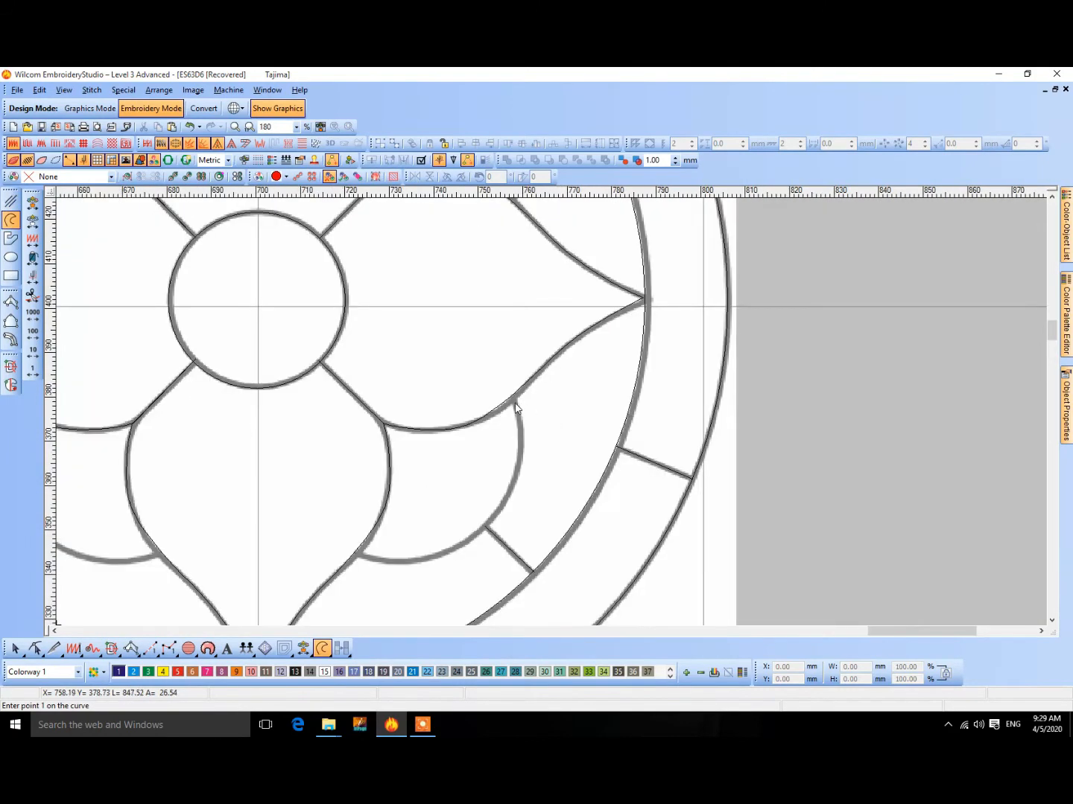
pyautogui.click(513, 396)
pyautogui.click(511, 496)
pyautogui.click(470, 535)
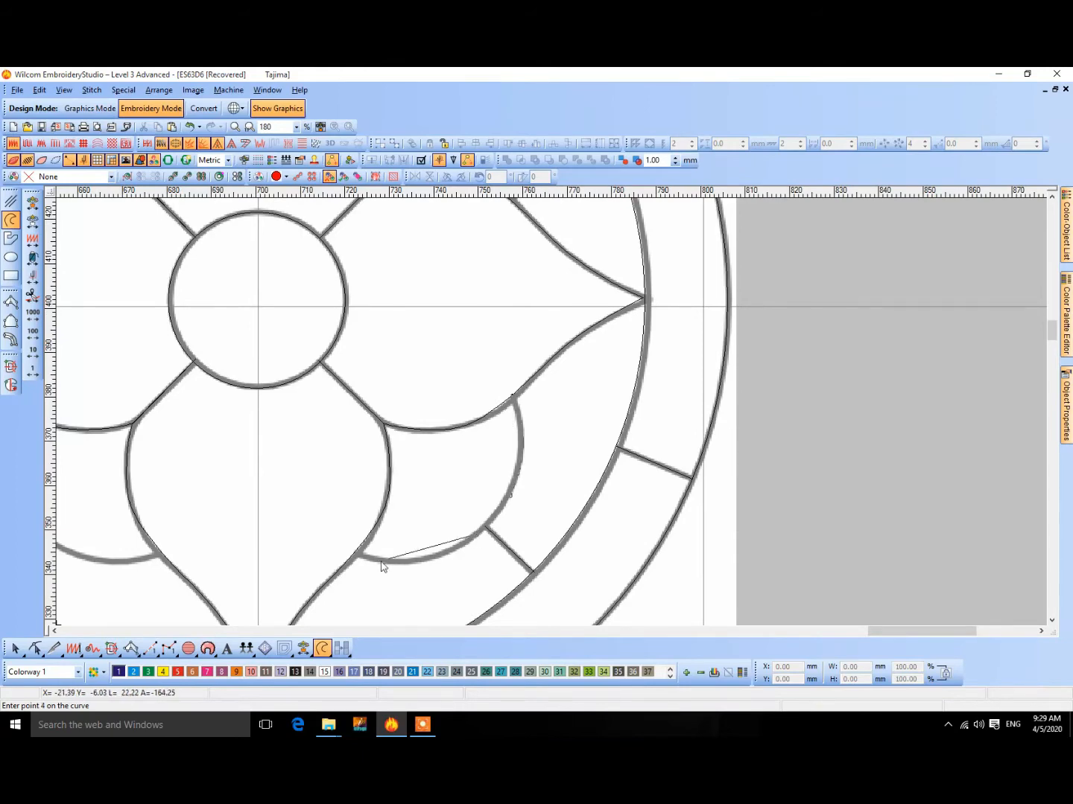
pyautogui.click(359, 559)
pyautogui.press('Return')
# Trace the upper-right small arc between the two neighbouring petals with a four-point open curve.
pyautogui.scroll(-2, 574, 271)
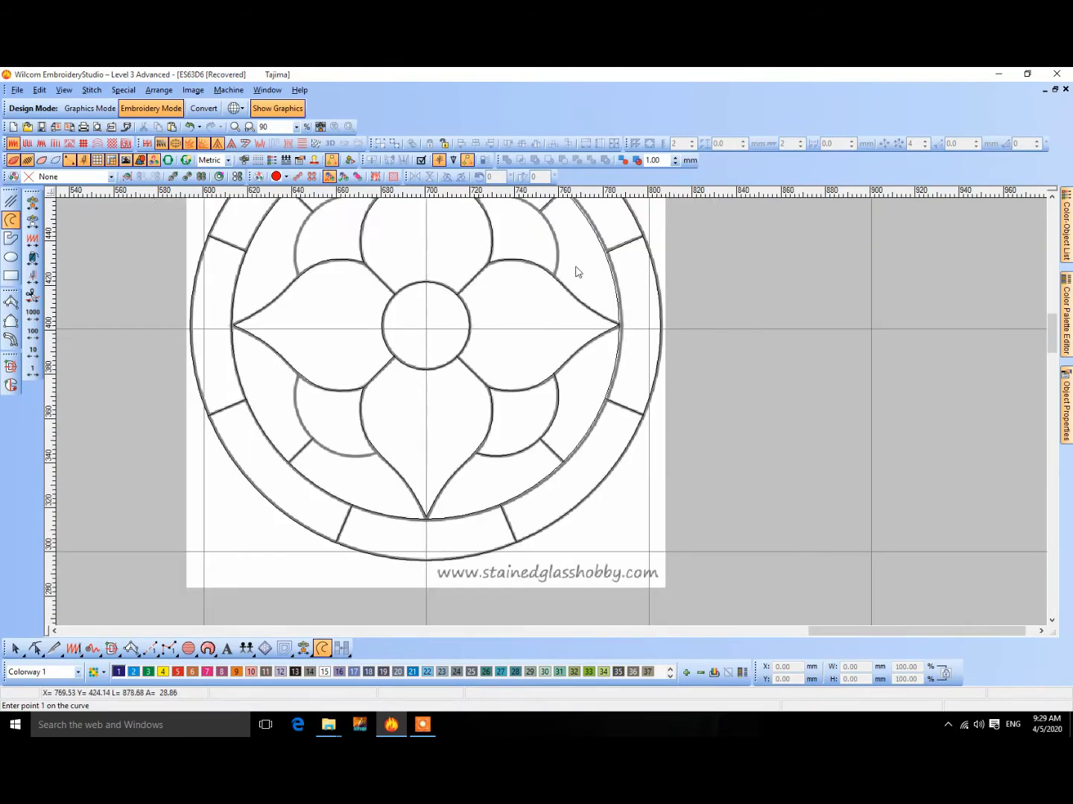
pyautogui.scroll(2, 569, 463)
pyautogui.click(558, 533)
pyautogui.click(561, 455)
pyautogui.click(506, 389)
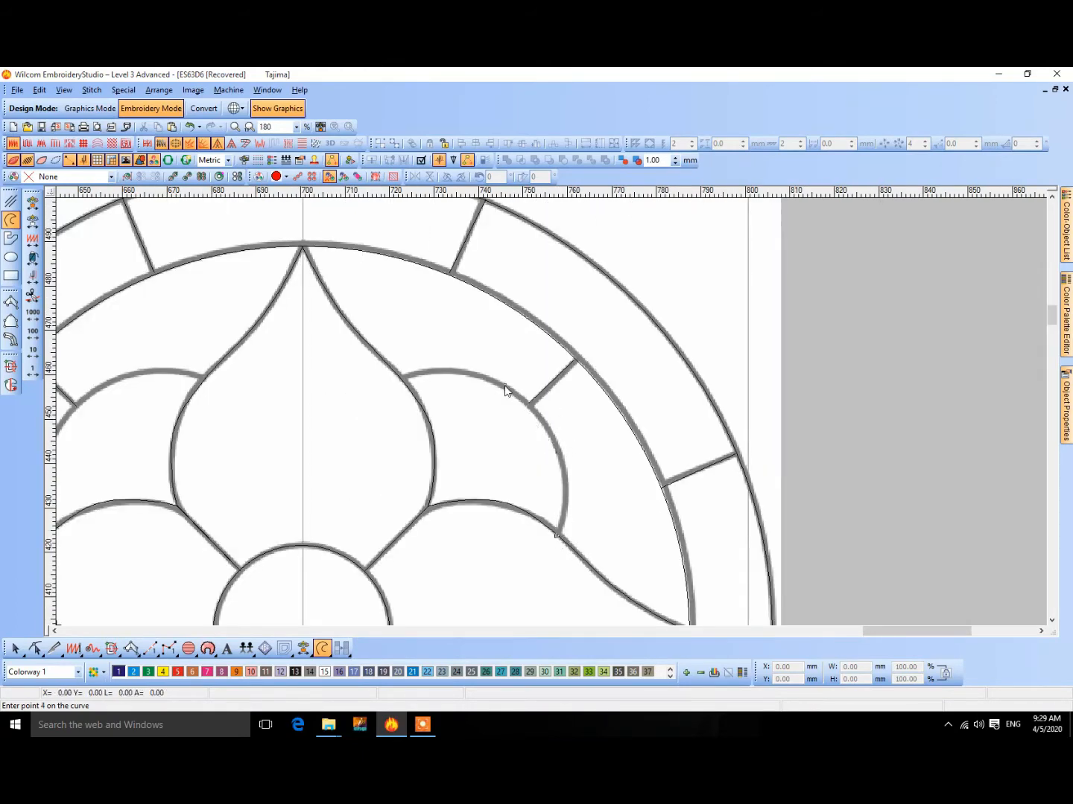
pyautogui.click(406, 380)
pyautogui.press('Return')
# Trace the upper-left small arc between the top petal and the left petal with an open curve.
pyautogui.scroll(-2, 373, 446)
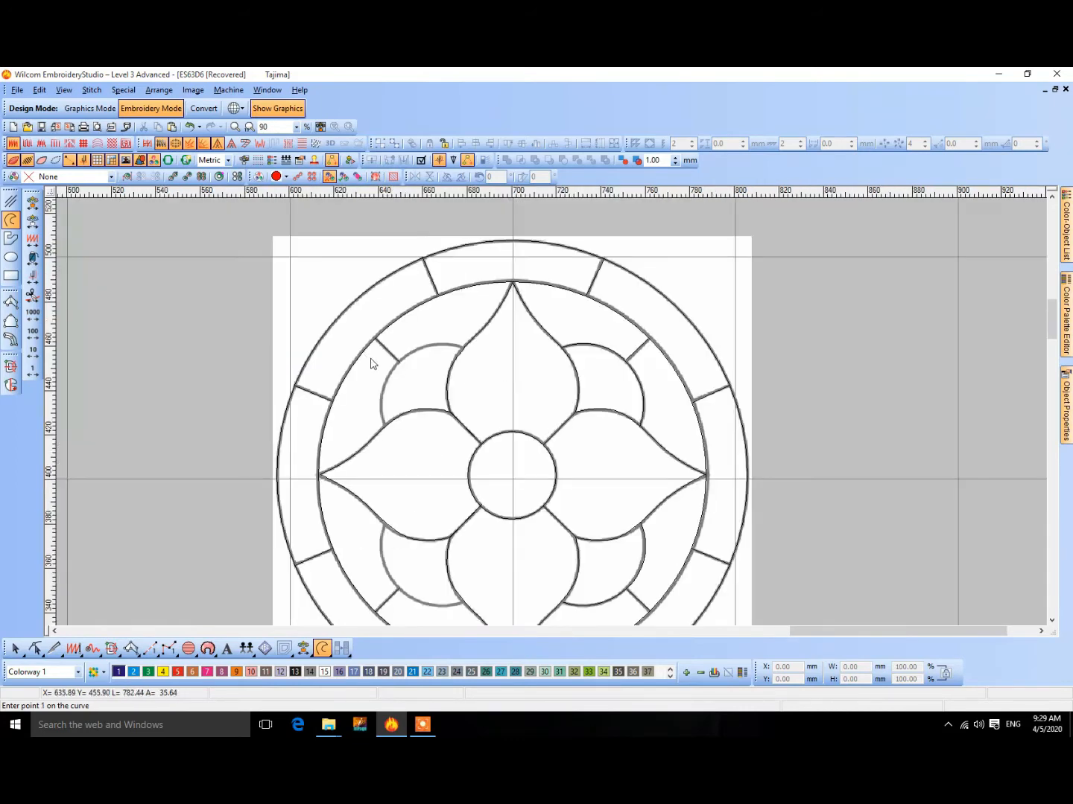
pyautogui.scroll(2, 632, 394)
pyautogui.scroll(2, 734, 384)
pyautogui.click(733, 378)
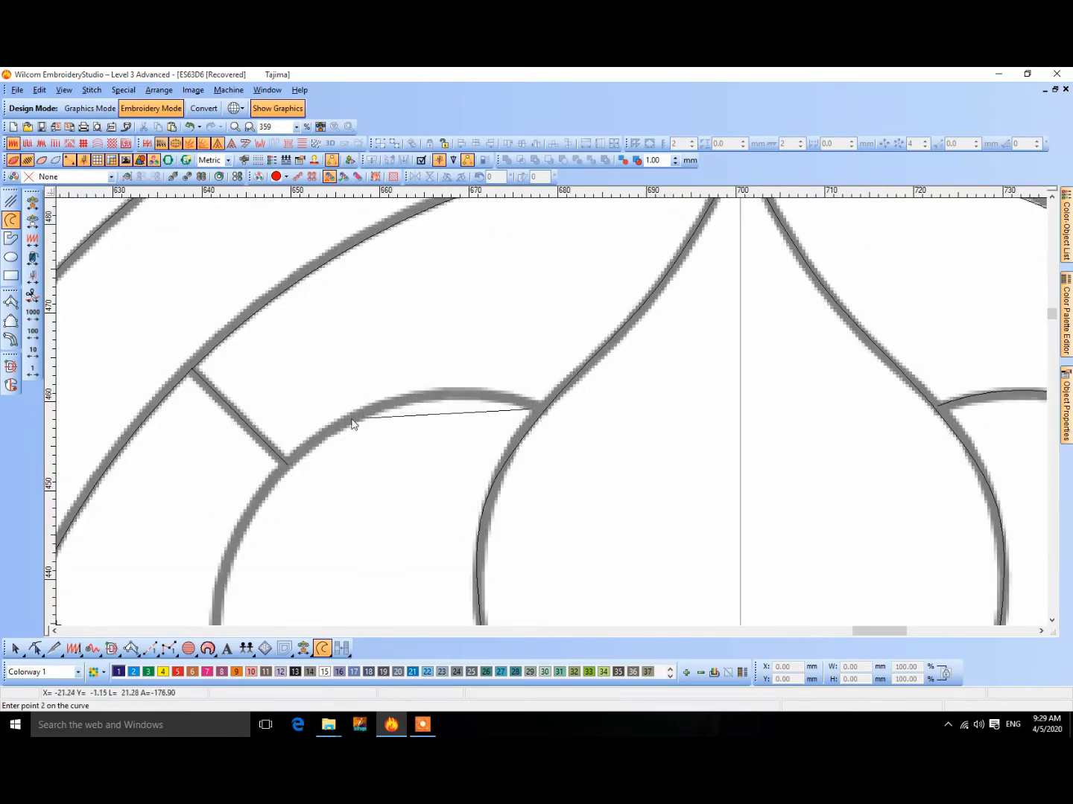
pyautogui.click(639, 381)
pyautogui.click(245, 526)
pyautogui.scroll(-1, 245, 545)
pyautogui.scroll(2, 544, 497)
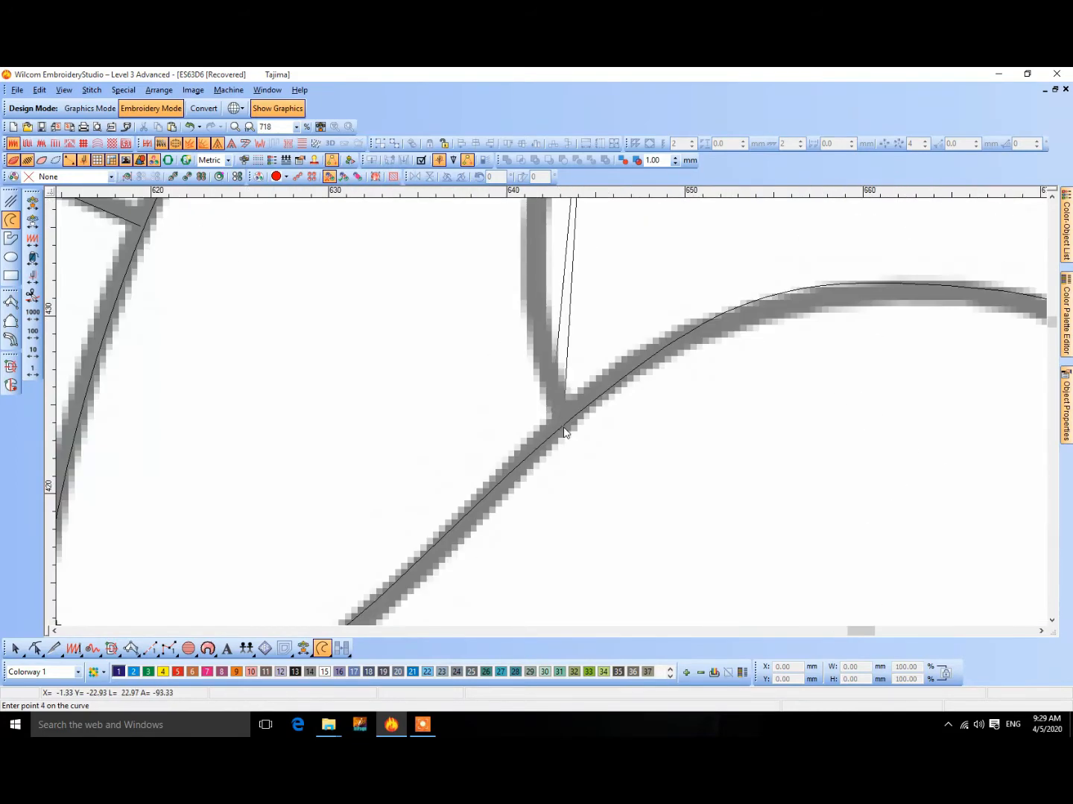
pyautogui.click(563, 427)
pyautogui.press('Return')
# Trace the lower-left small arc between the left petal and the bottom petal with a four-point open curve.
pyautogui.scroll(-3, 553, 411)
pyautogui.scroll(1, 568, 588)
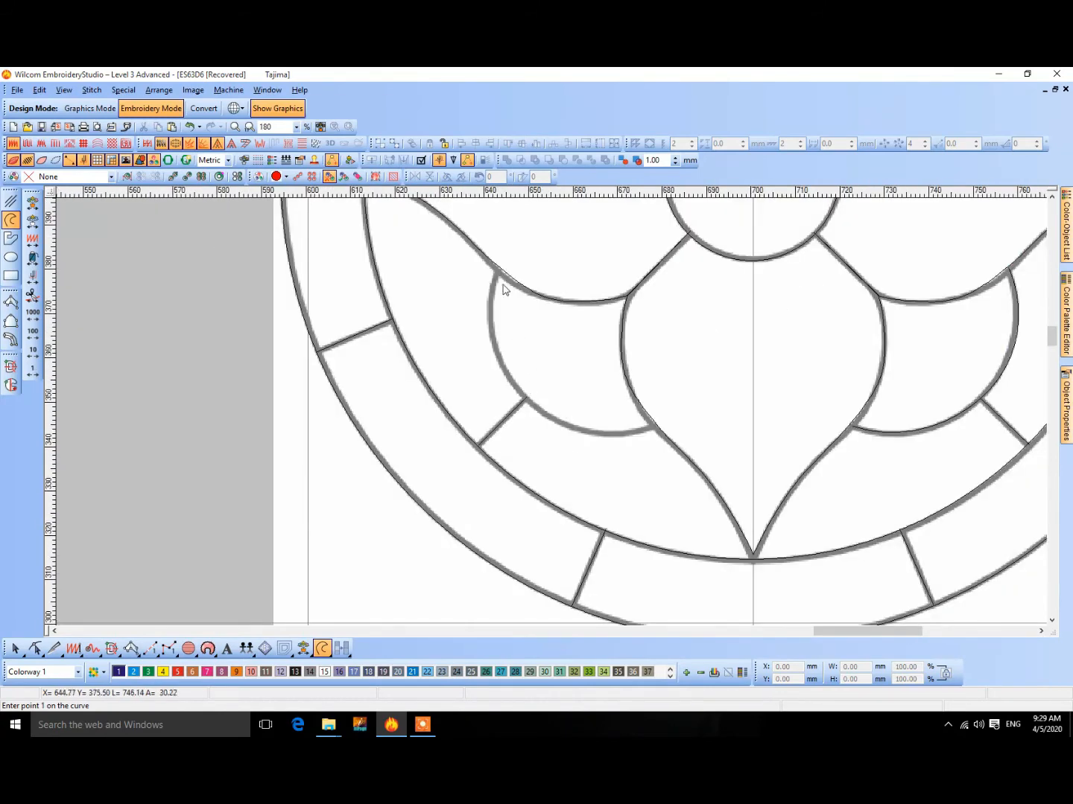
pyautogui.click(498, 270)
pyautogui.click(497, 358)
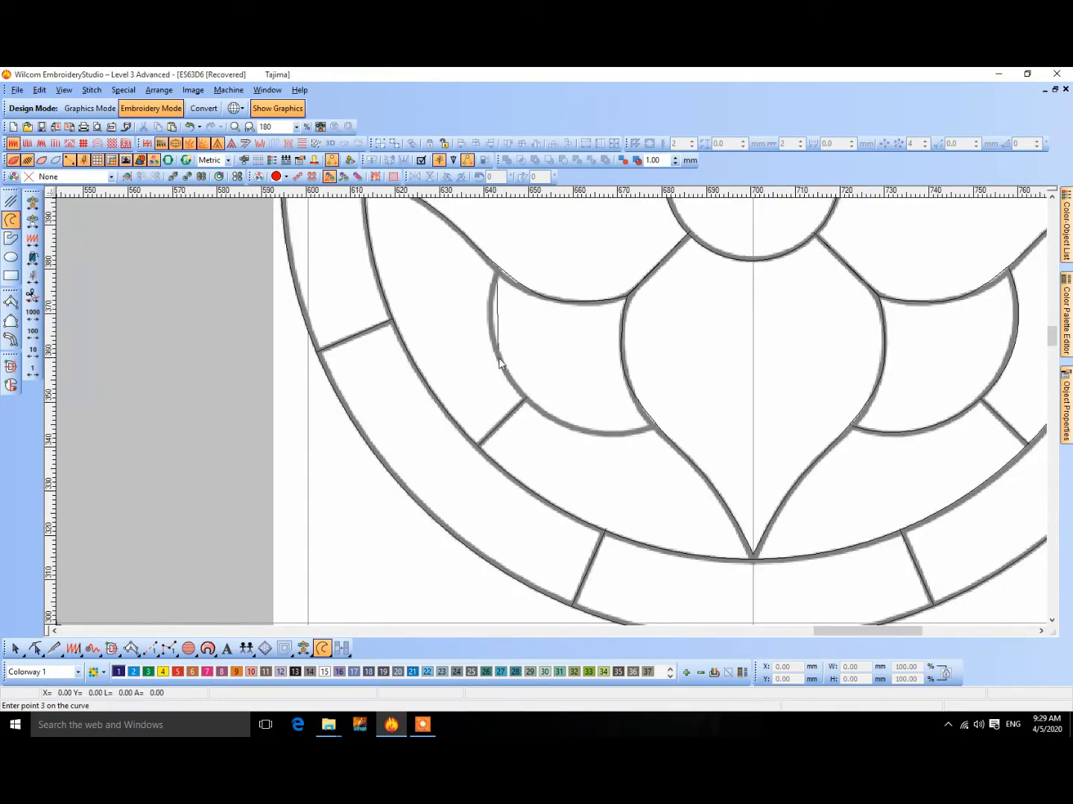
pyautogui.click(552, 423)
pyautogui.click(655, 433)
pyautogui.press('Return')
# Compare the complete tracing with the background image by switching the image on and off, leaving it hidden.
pyautogui.scroll(-2, 589, 352)
pyautogui.scroll(1, 552, 419)
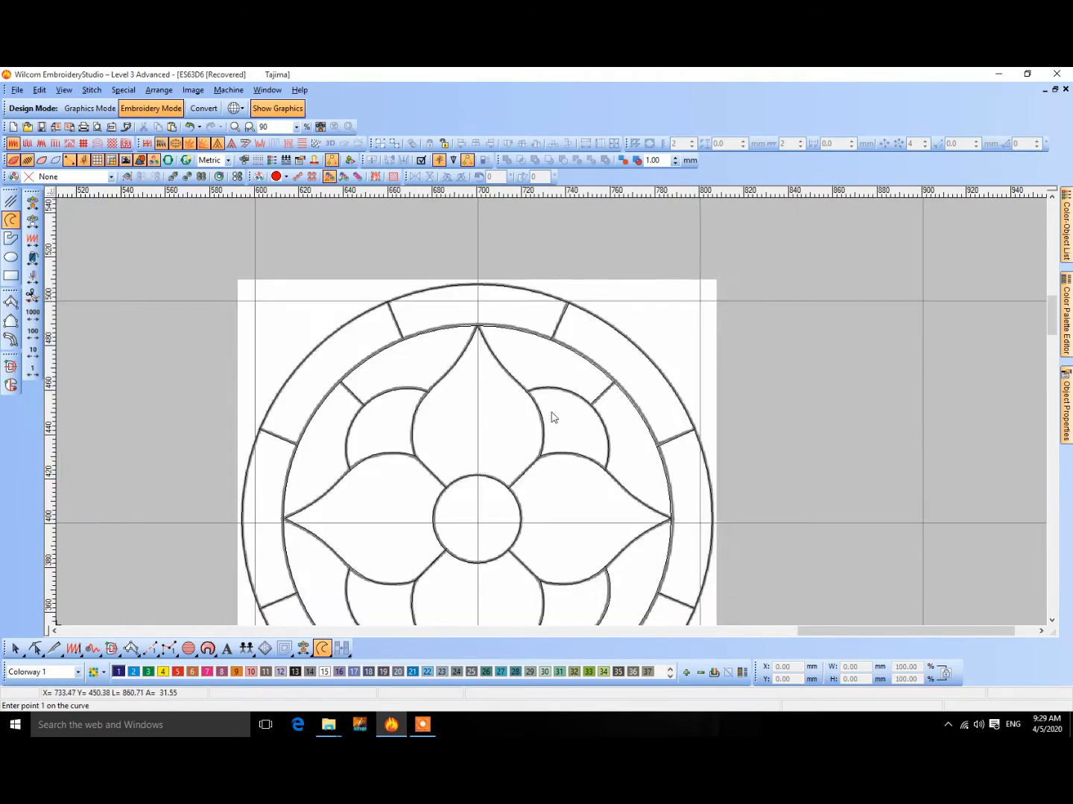
pyautogui.scroll(-1, 553, 419)
pyautogui.scroll(1, 552, 420)
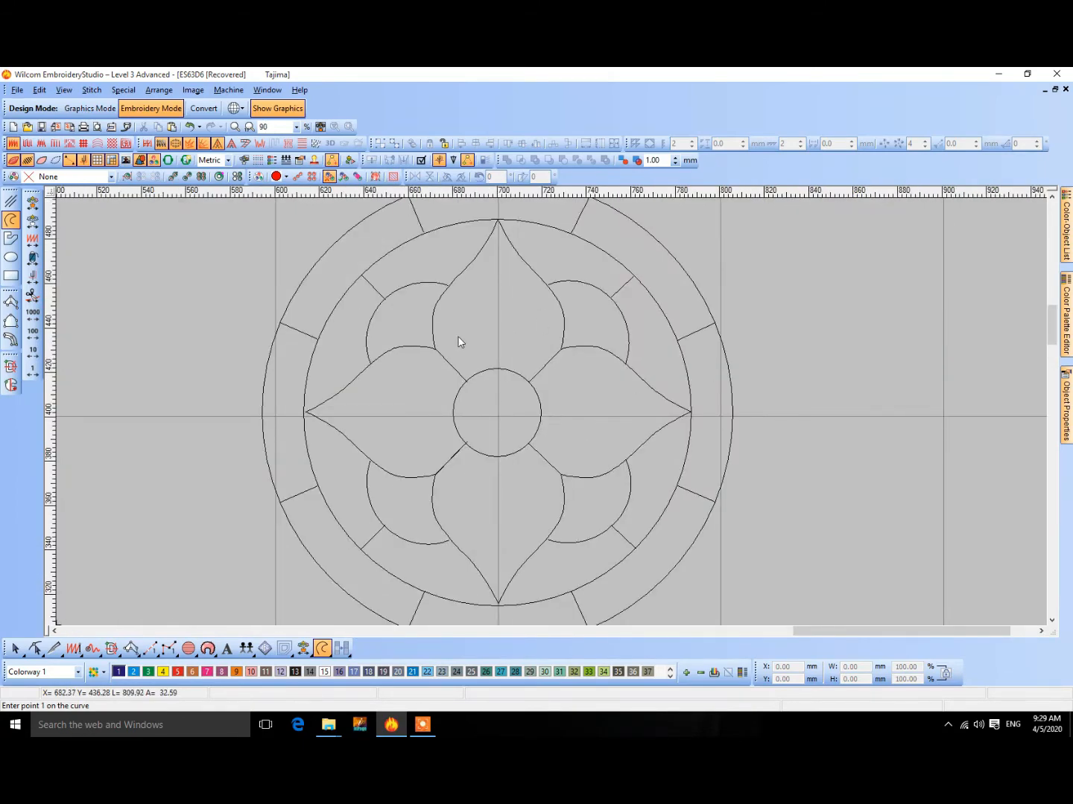
pyautogui.press('d')
pyautogui.press('d')
pyautogui.press('d')
pyautogui.scroll(-1, 455, 342)
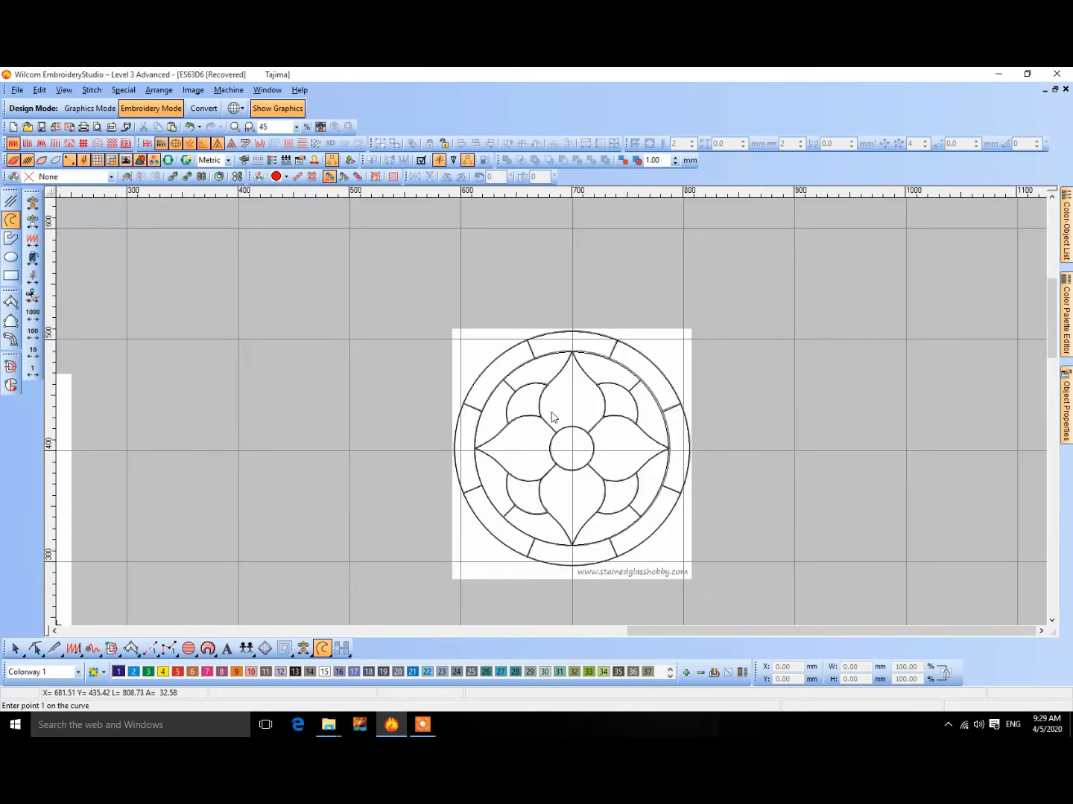
pyautogui.press('d')
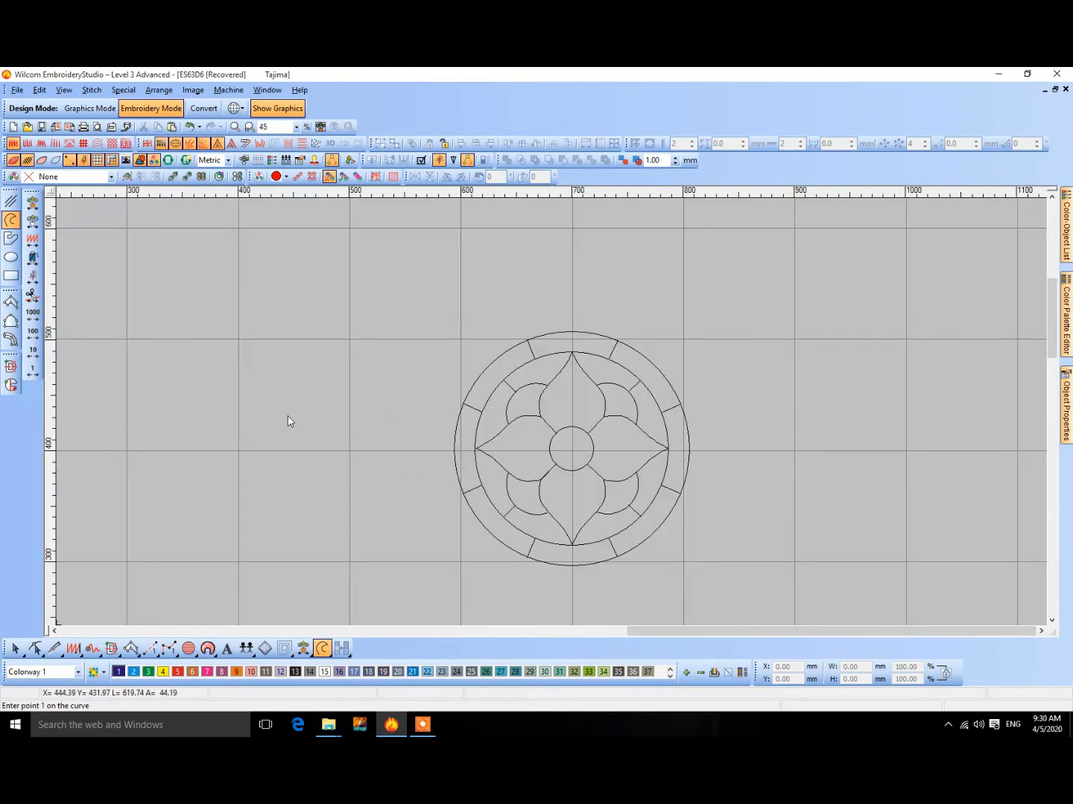